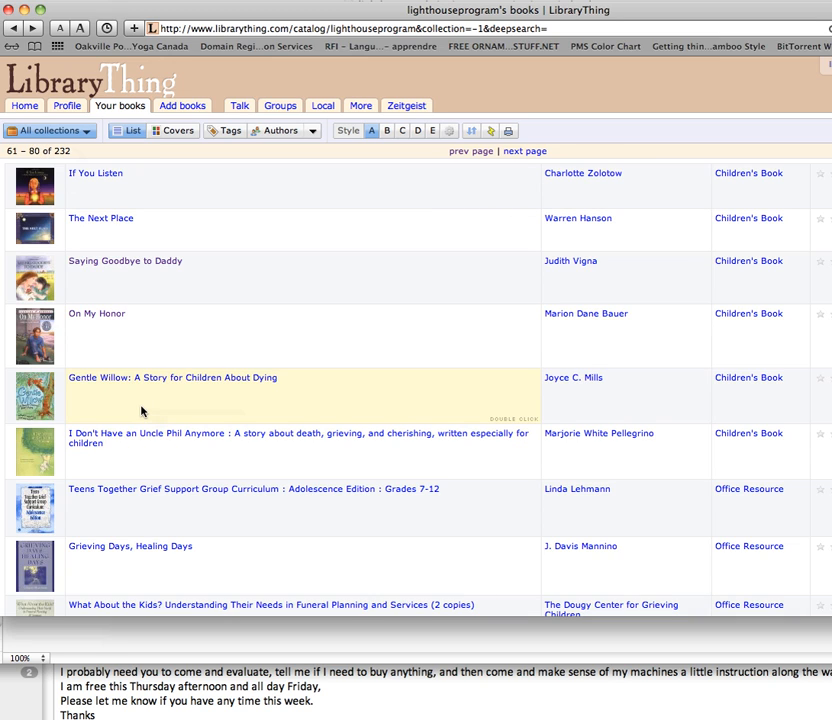
Run a Google Images search in a new browser window for the full title copied from the Gentle Willow book's page.
{"action": "left_click", "coordinate": [95, 381]}
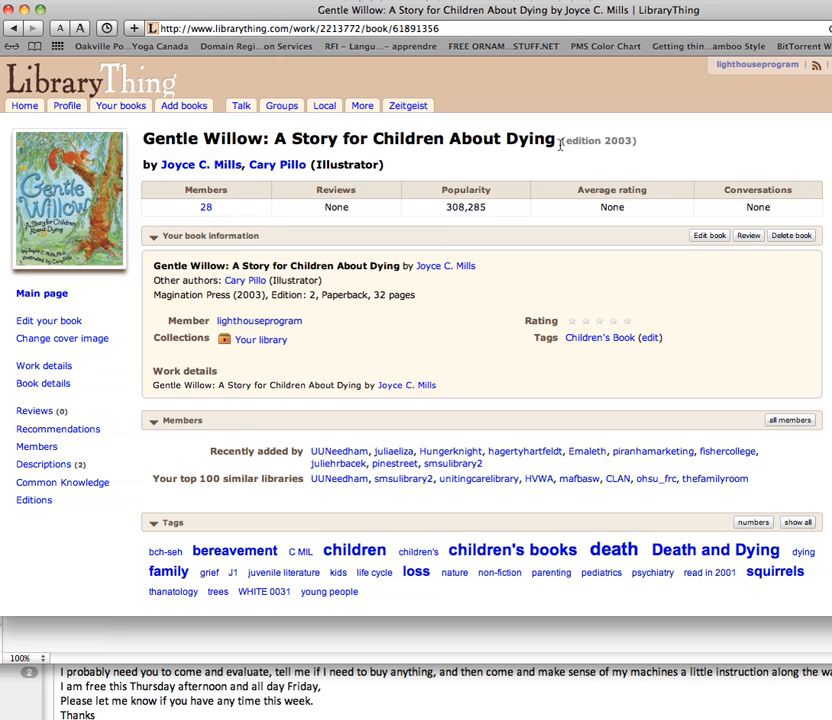
{"action": "left_click_drag", "start_coordinate": [557, 139], "coordinate": [147, 147]}
{"action": "key", "text": "super+c"}
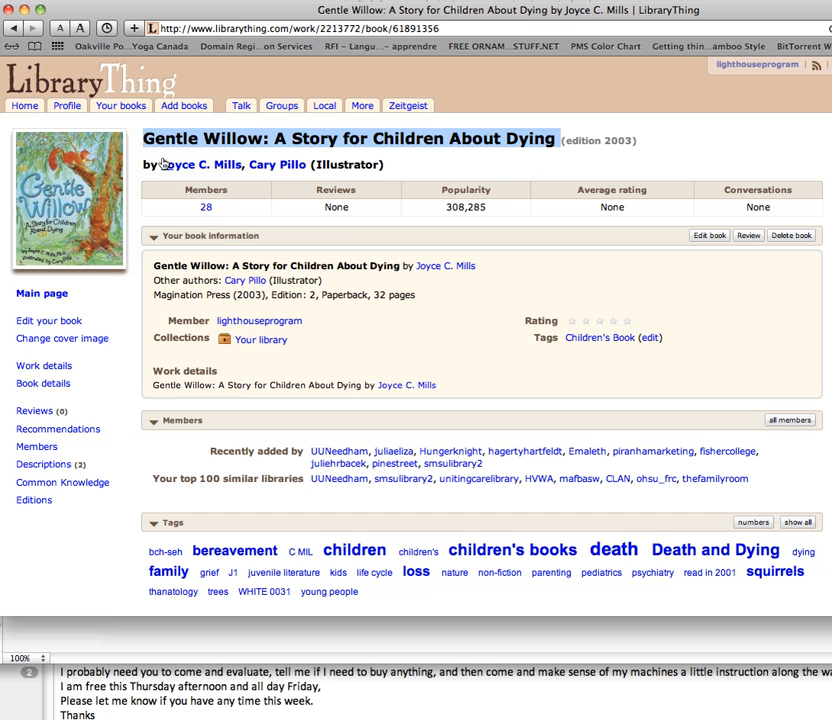
{"action": "key", "text": "super+n"}
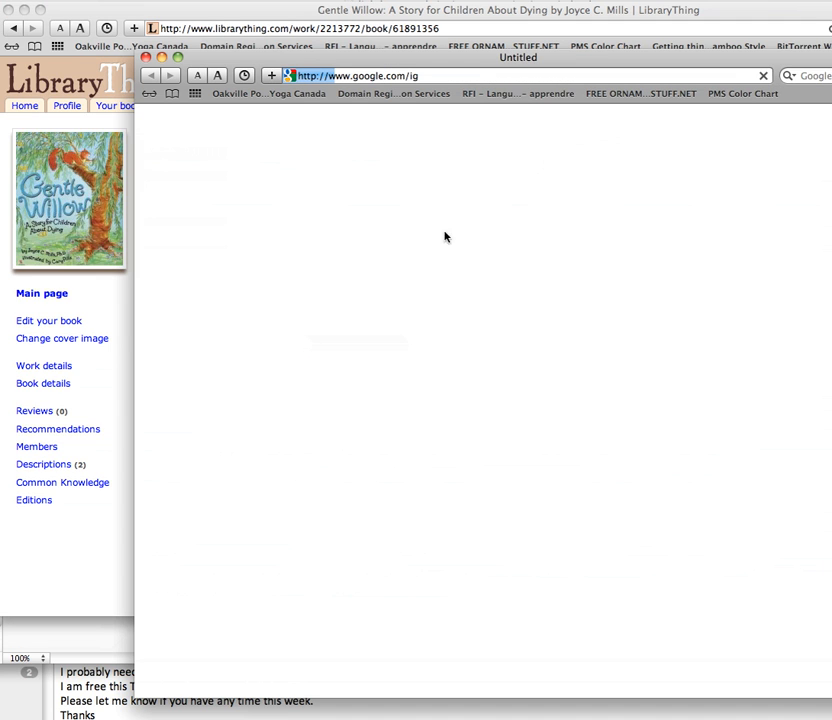
{"action": "left_click_drag", "start_coordinate": [581, 61], "coordinate": [492, 15]}
{"action": "key", "text": "super+v"}
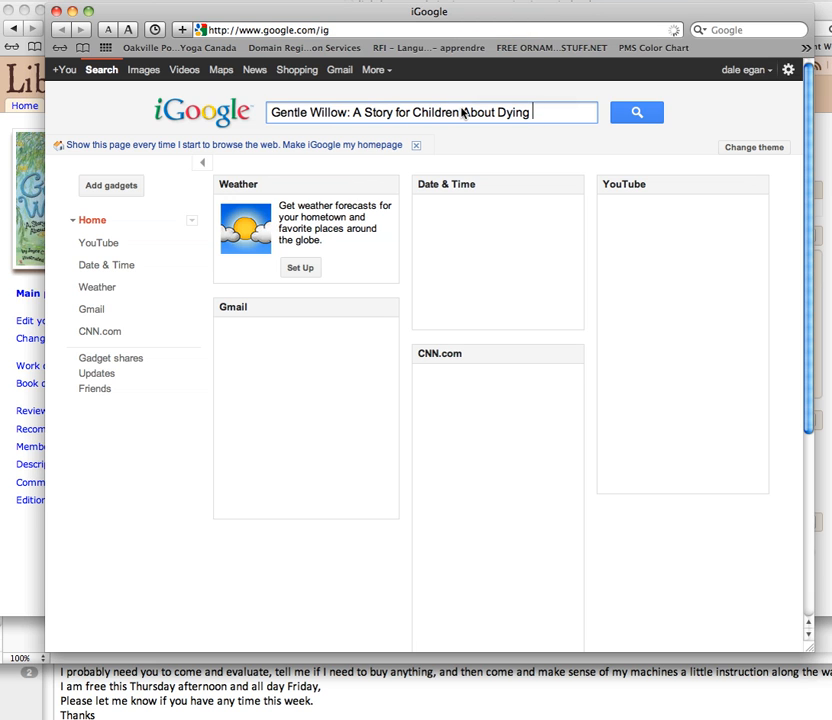
{"action": "left_click", "coordinate": [636, 113]}
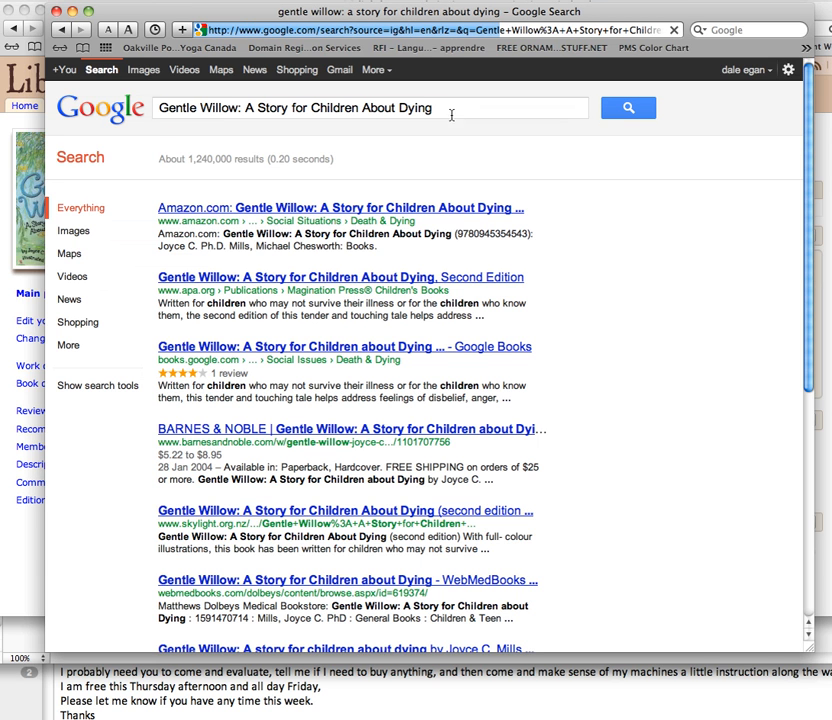
{"action": "left_click", "coordinate": [144, 72]}
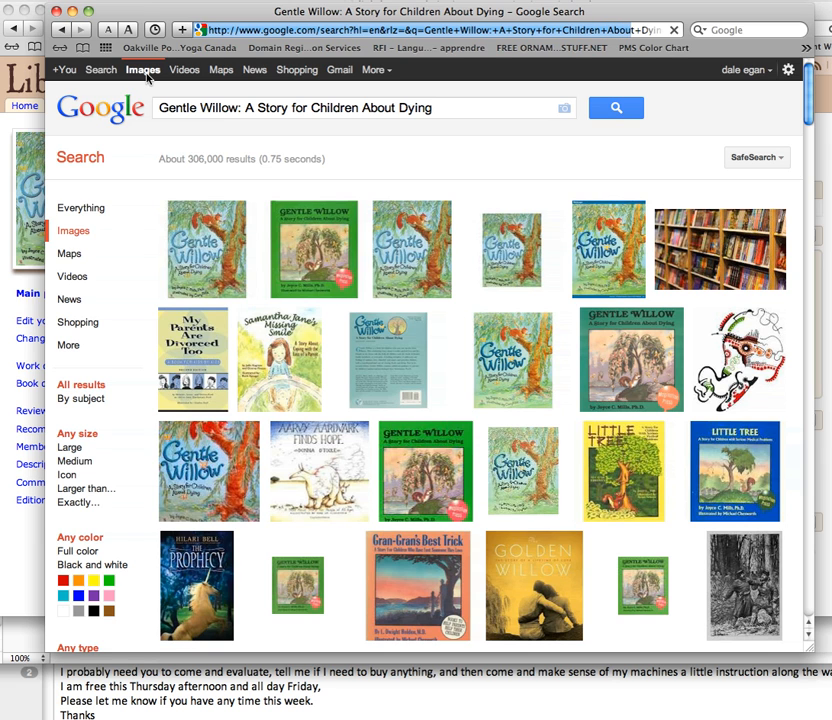
Open the full-size Gentle Willow cover from the barnesandnoble.com image result and copy the image.
{"action": "mouse_move", "coordinate": [205, 225]}
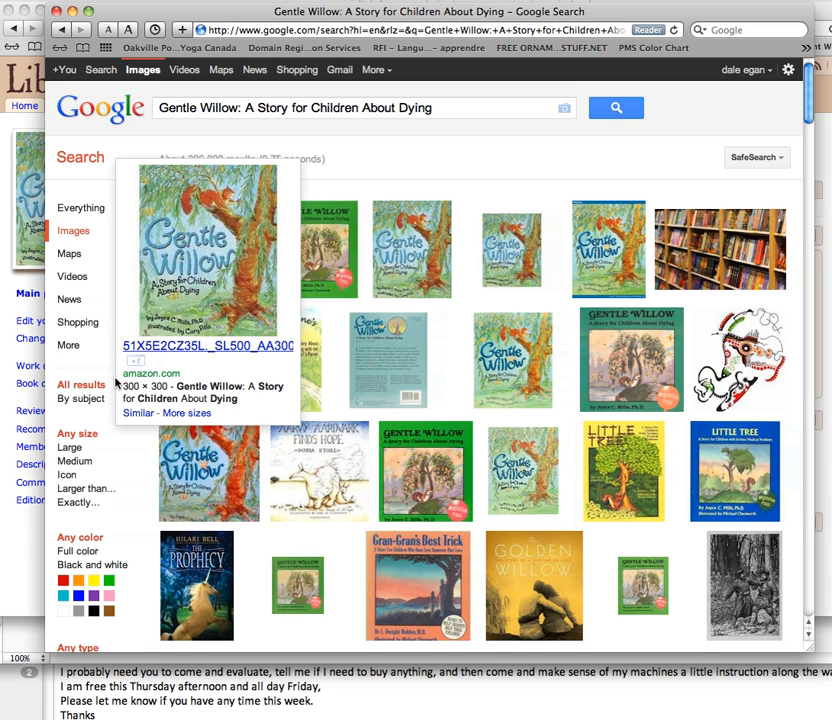
{"action": "mouse_move", "coordinate": [390, 268]}
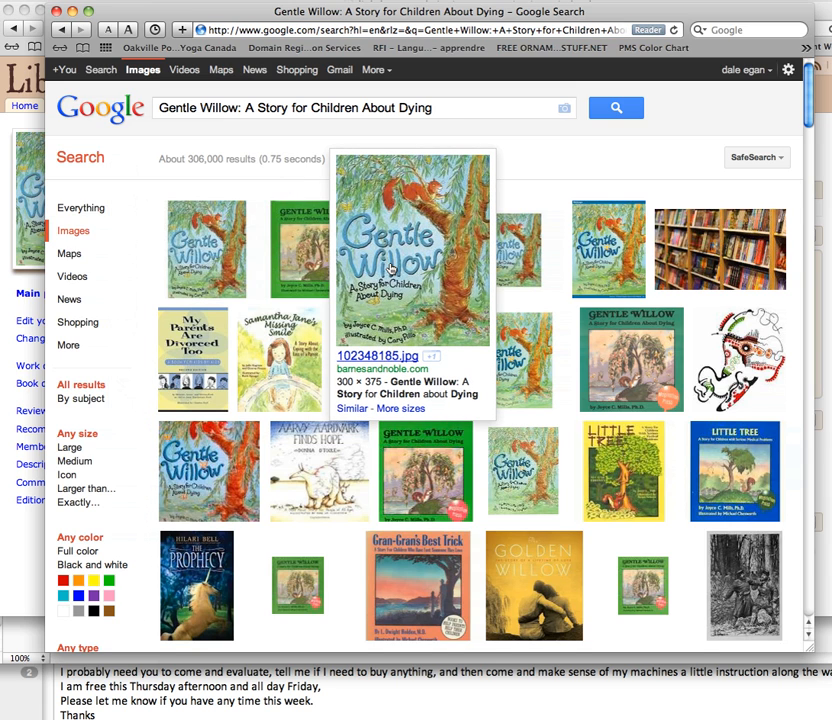
{"action": "left_click", "coordinate": [390, 268]}
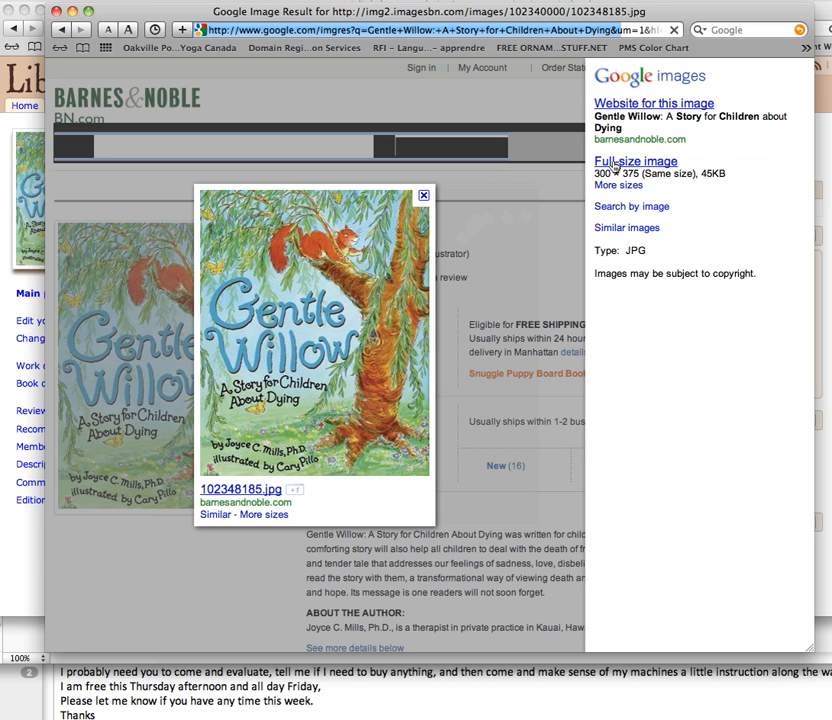
{"action": "left_click", "coordinate": [614, 164]}
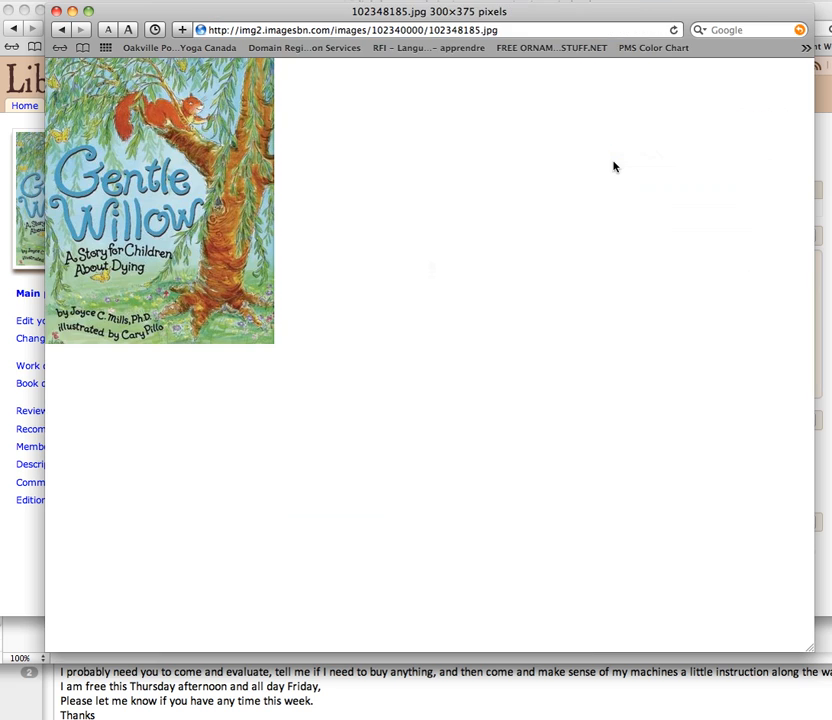
{"action": "right_click", "coordinate": [140, 194]}
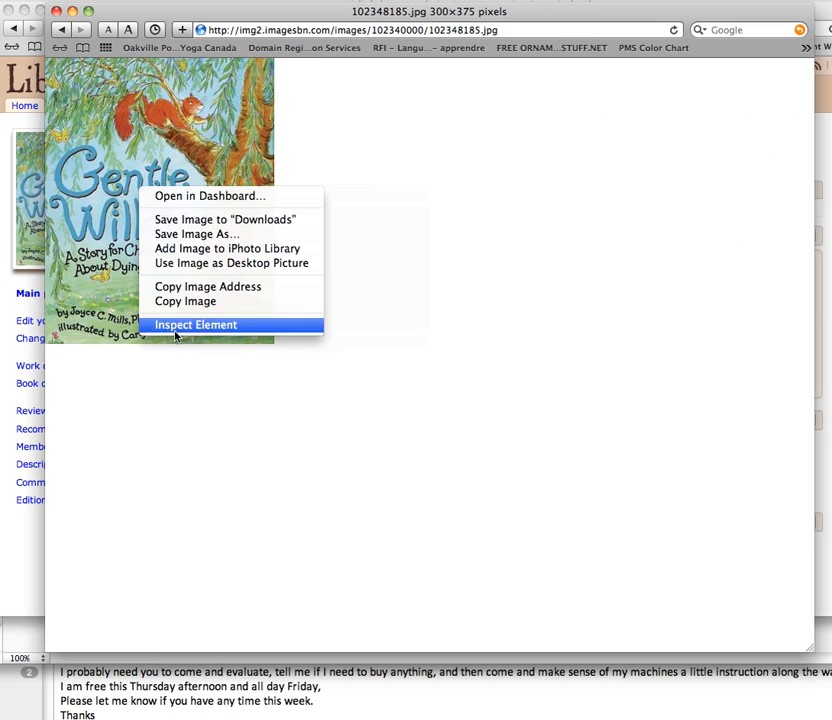
{"action": "left_click", "coordinate": [168, 301]}
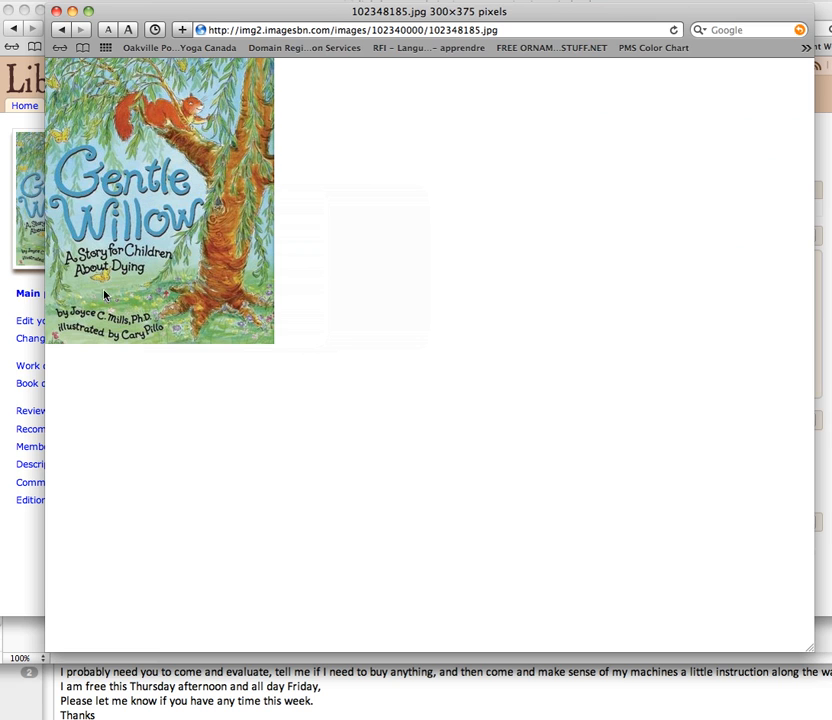
Switch to book images.key in Keynote and replace The Next Place cover on slide 65 with the copied Gentle Willow cover.
{"action": "key", "text": "super+Tab"}
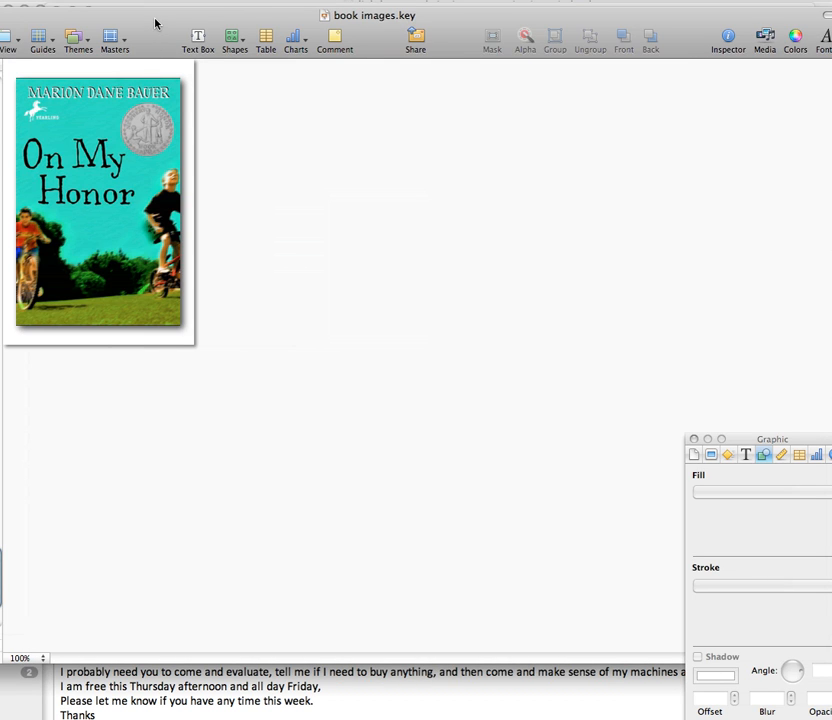
{"action": "left_click_drag", "start_coordinate": [156, 28], "coordinate": [266, 20]}
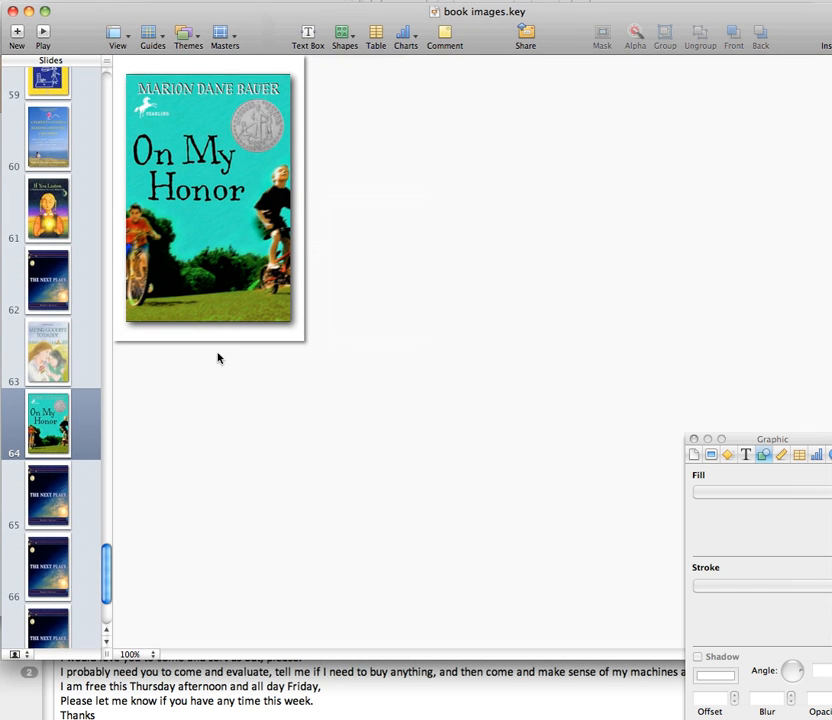
{"action": "left_click", "coordinate": [64, 502]}
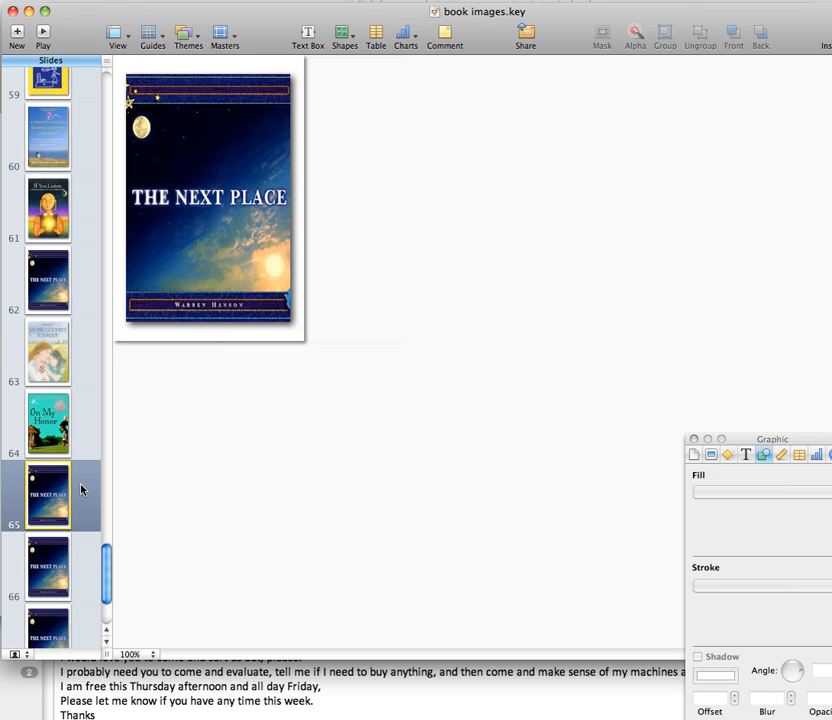
{"action": "left_click_drag", "start_coordinate": [745, 445], "coordinate": [598, 224]}
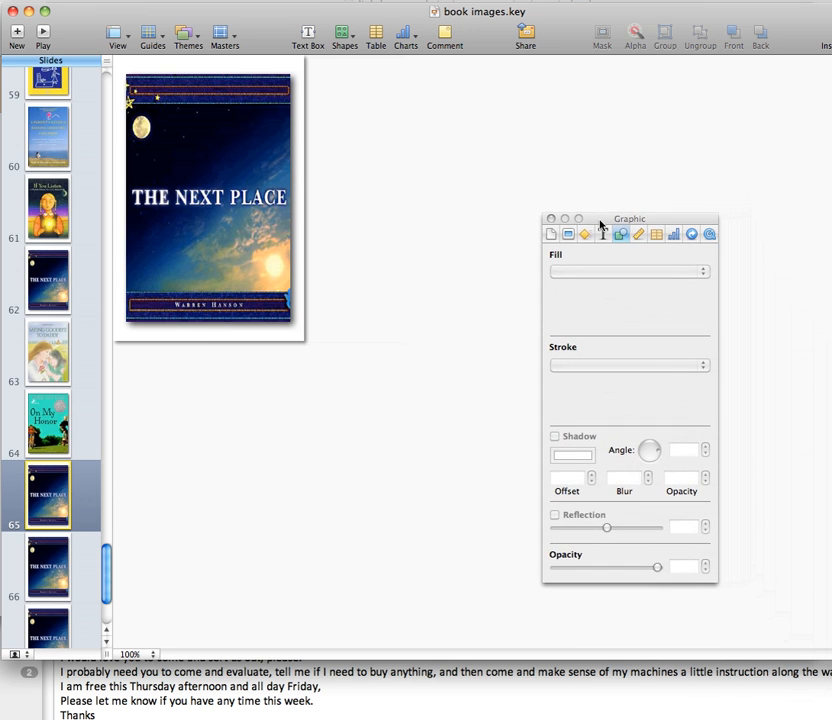
{"action": "left_click", "coordinate": [240, 193]}
{"action": "key", "text": "Delete"}
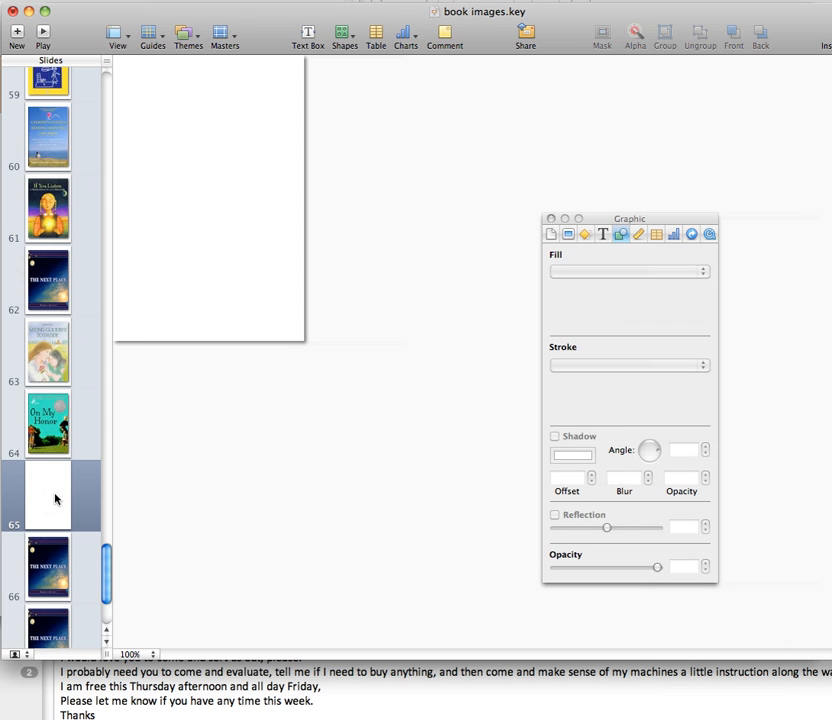
{"action": "key", "text": "super+v"}
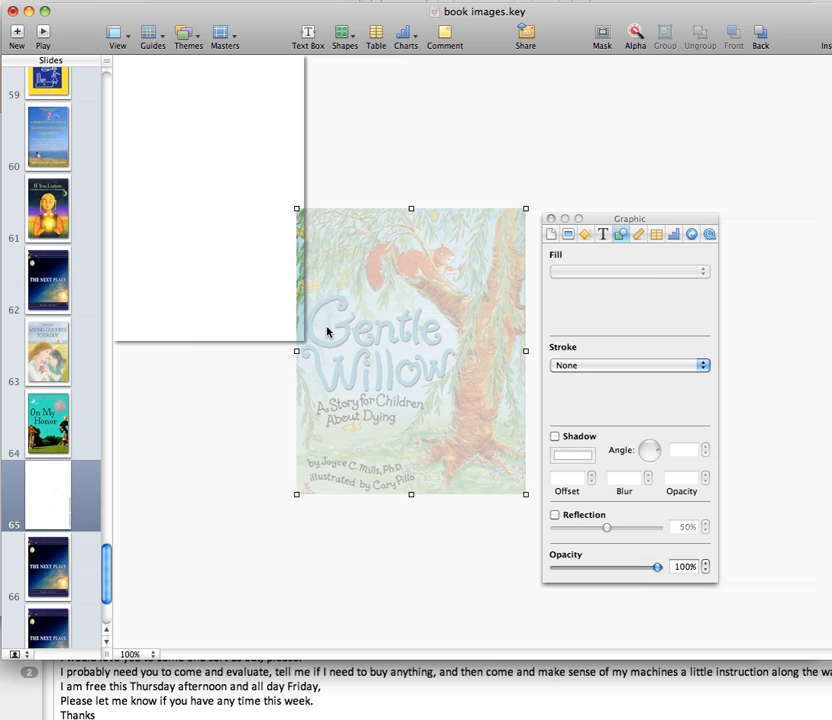
{"action": "left_click_drag", "start_coordinate": [327, 330], "coordinate": [228, 191]}
Check the size and position metrics of the On My Honor cover on slide 64.
{"action": "left_click", "coordinate": [57, 443]}
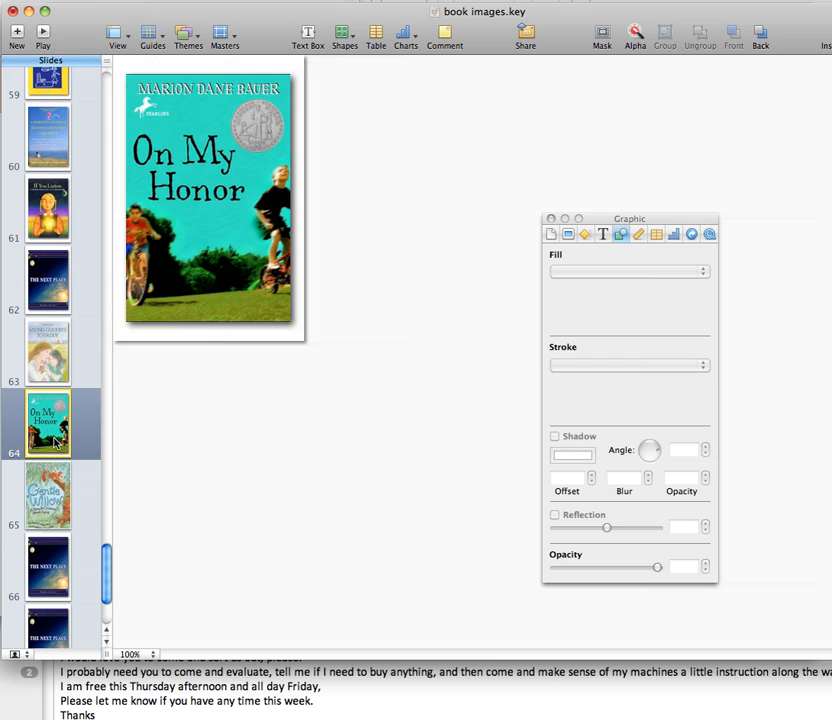
{"action": "left_click", "coordinate": [213, 271]}
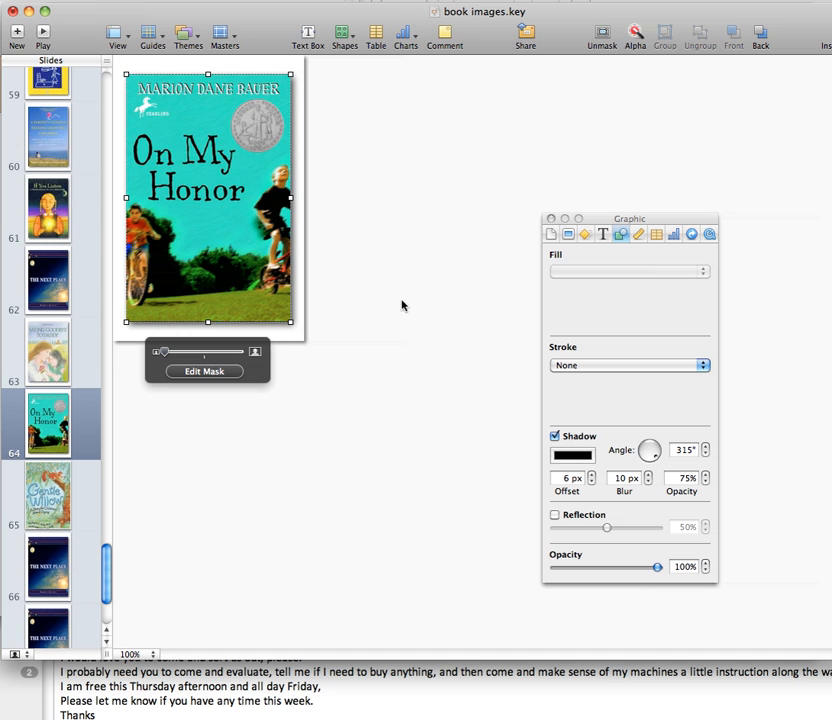
{"action": "left_click", "coordinate": [638, 236]}
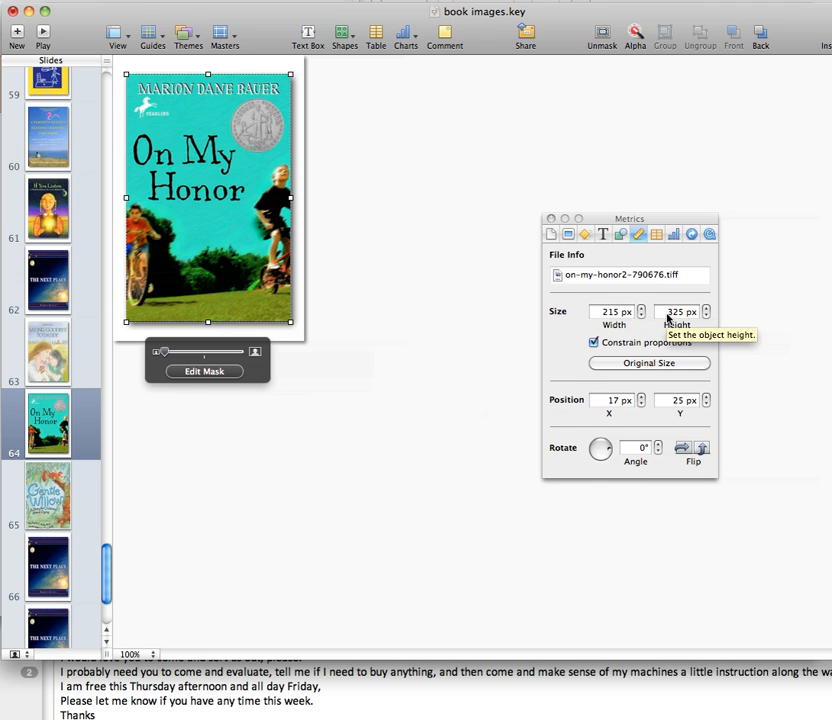
Move the Gentle Willow cover on slide 65 to about X 20 px, Y 27 px and apply a mask to it.
{"action": "left_click", "coordinate": [63, 494]}
{"action": "left_click_drag", "start_coordinate": [226, 221], "coordinate": [241, 232]}
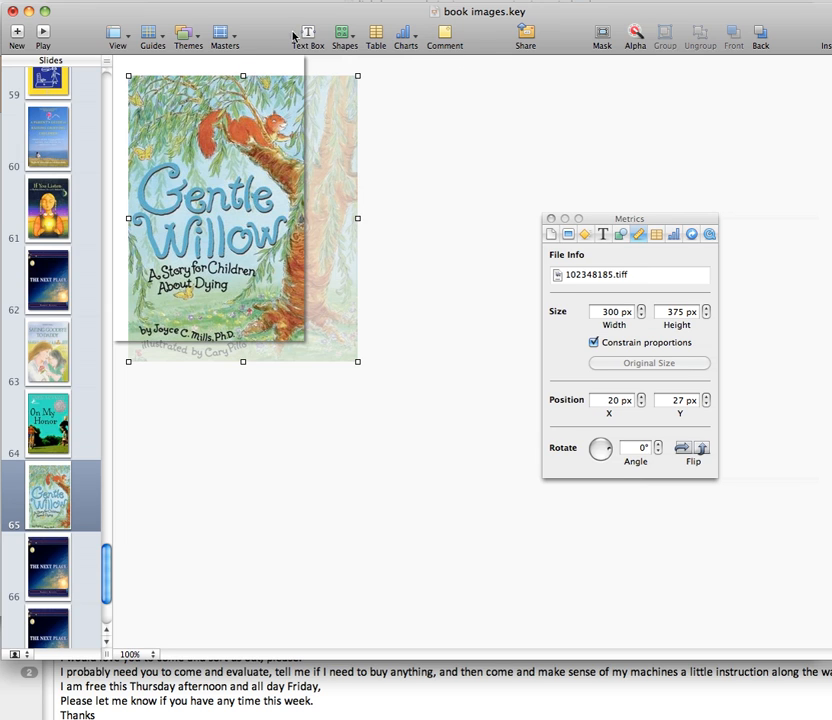
{"action": "left_click", "coordinate": [603, 37]}
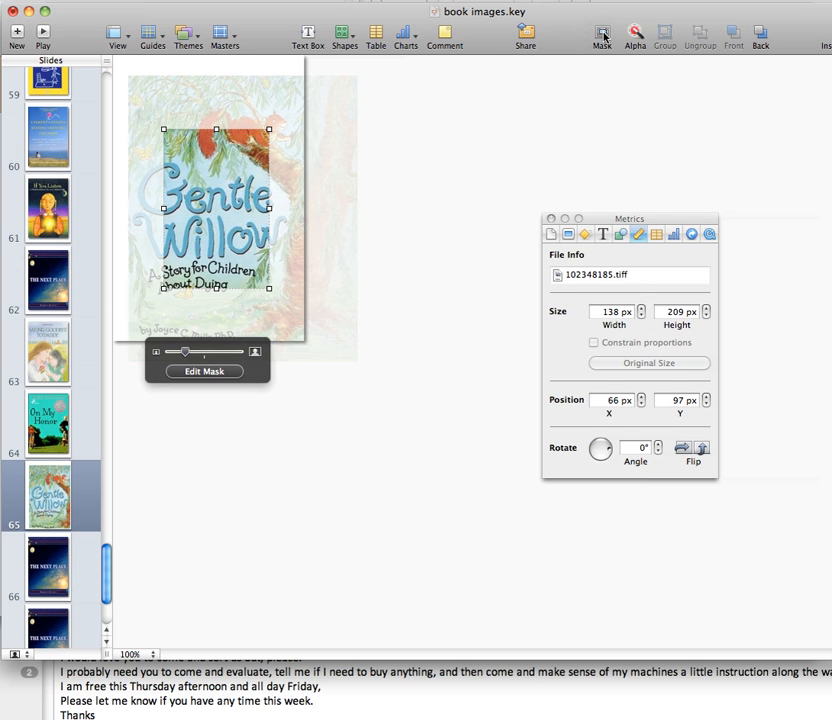
Set the Gentle Willow cover's mask to 215 px wide and 325 px high.
{"action": "left_click", "coordinate": [613, 312]}
{"action": "double_click", "coordinate": [605, 312]}
{"action": "type", "text": "2"}
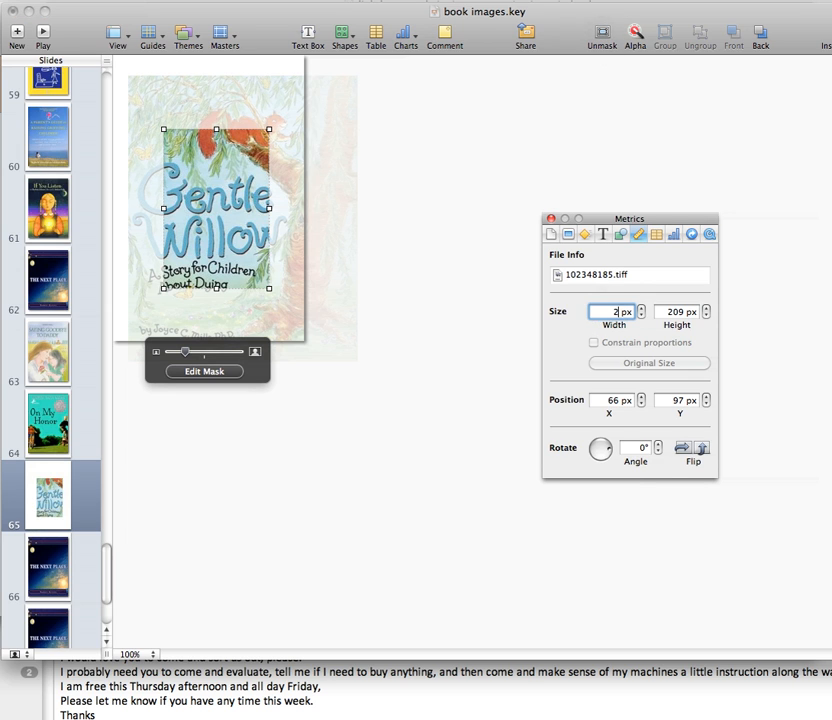
{"action": "type", "text": "15"}
{"action": "double_click", "coordinate": [667, 312]}
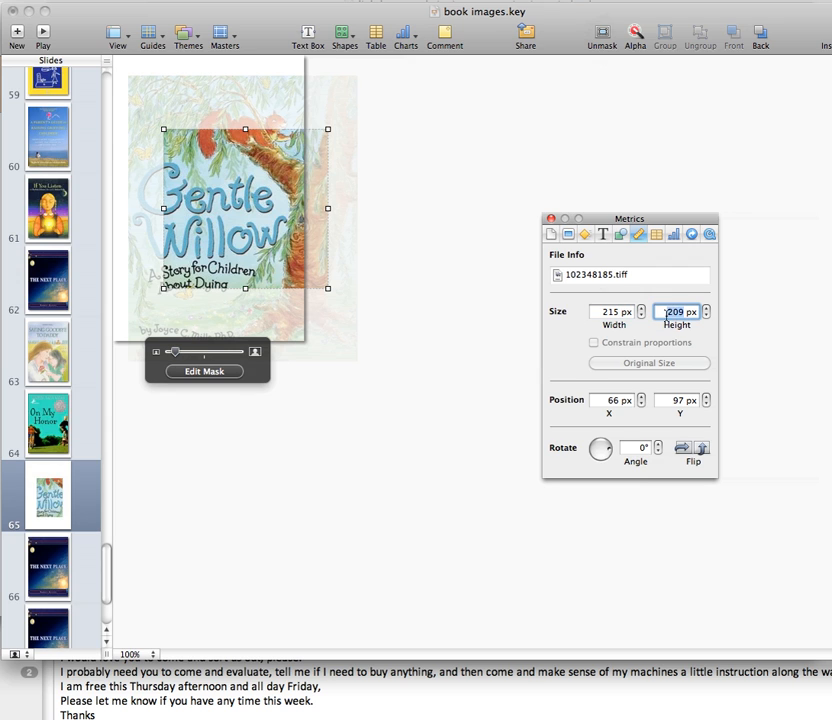
{"action": "type", "text": "3"}
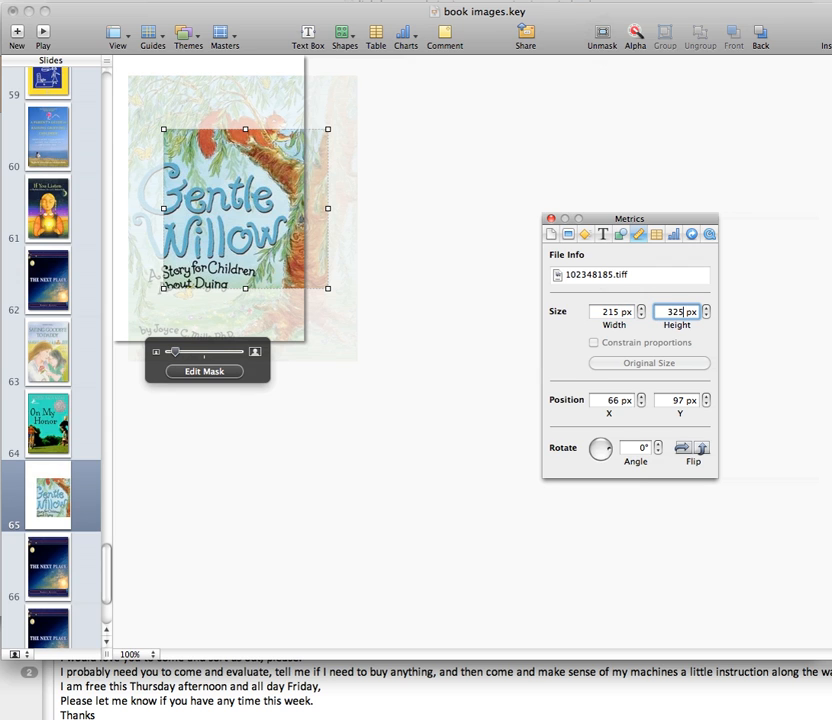
{"action": "type", "text": "25"}
{"action": "key", "text": "Return"}
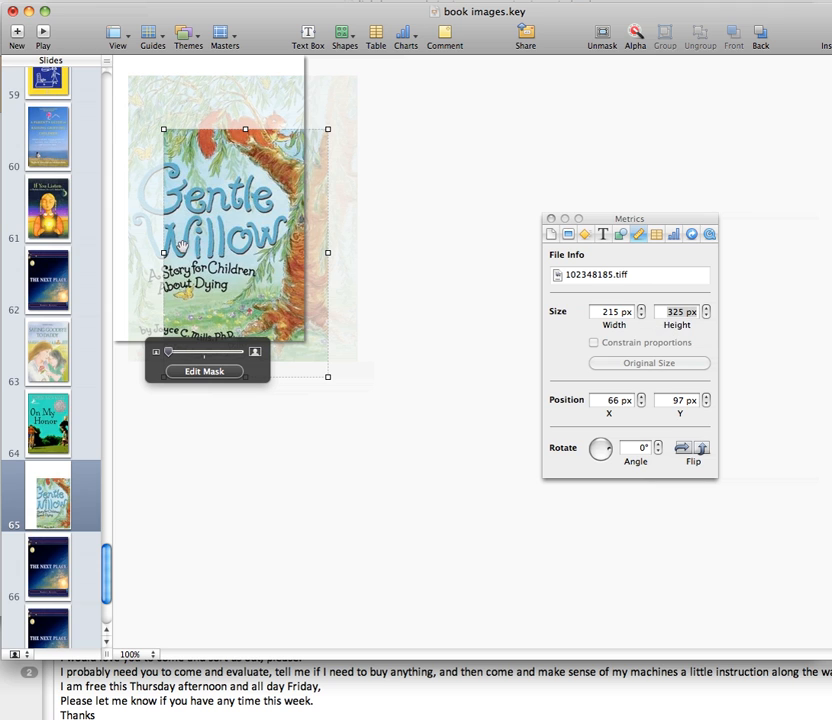
Shift the cover image inside its mask to about X 34 px, Y 72 px and set the image width to 215 px.
{"action": "mouse_move", "coordinate": [230, 290]}
{"action": "left_mouse_down"}
{"action": "mouse_move", "coordinate": [211, 287]}
{"action": "mouse_move", "coordinate": [220, 287]}
{"action": "left_mouse_up"}
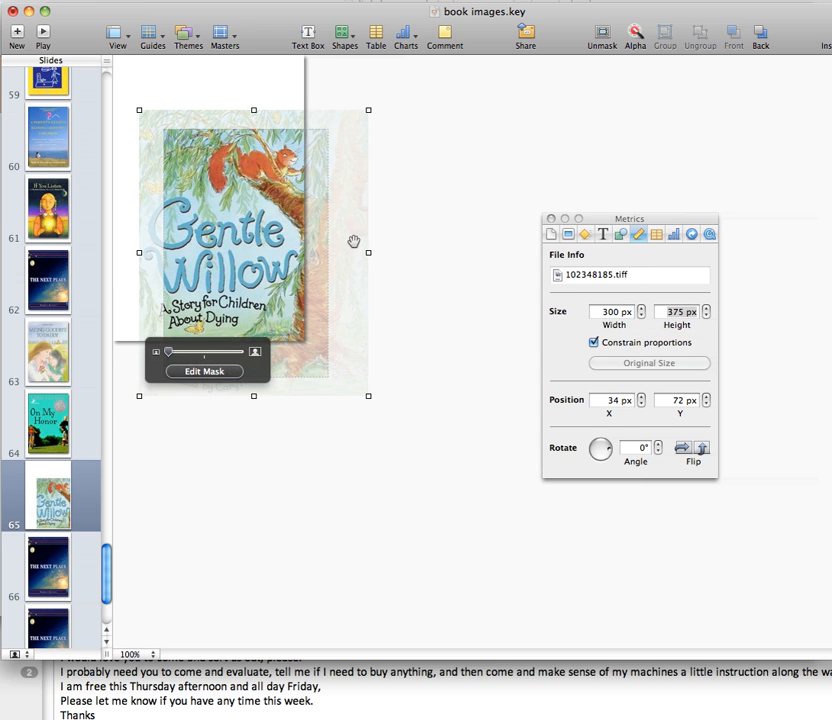
{"action": "left_click", "coordinate": [599, 318]}
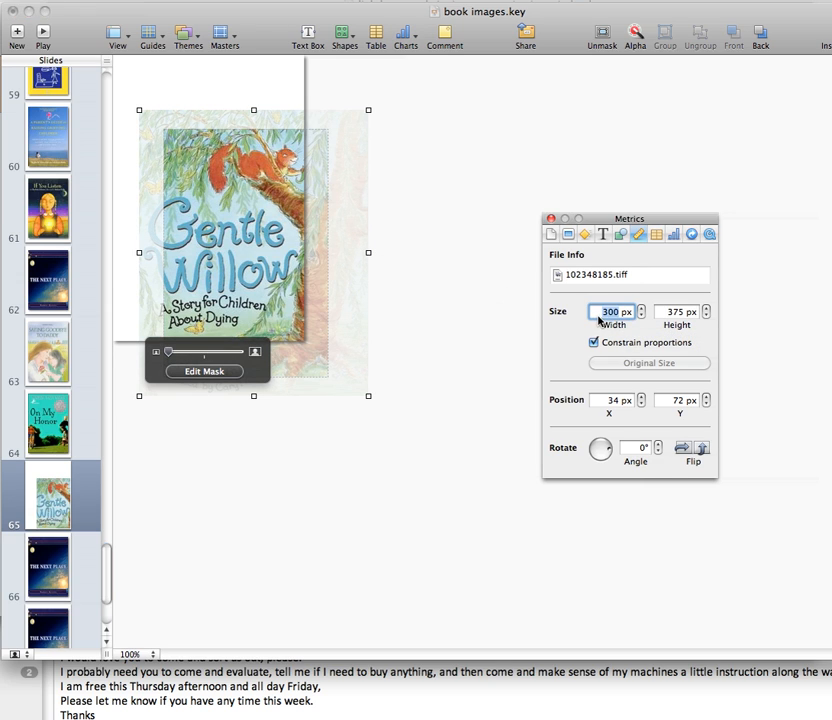
{"action": "type", "text": "215"}
{"action": "key", "text": "Return"}
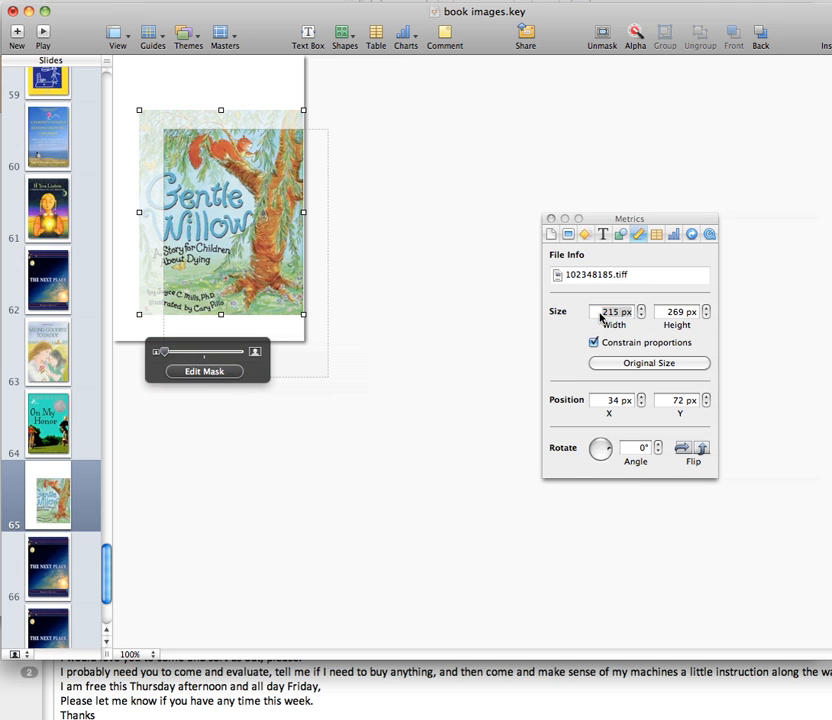
Move the masked cover image to about X 66 px, Y 116 px and enlarge its width stepwise to 245 px.
{"action": "left_click_drag", "start_coordinate": [208, 292], "coordinate": [232, 325]}
{"action": "left_click", "coordinate": [641, 309]}
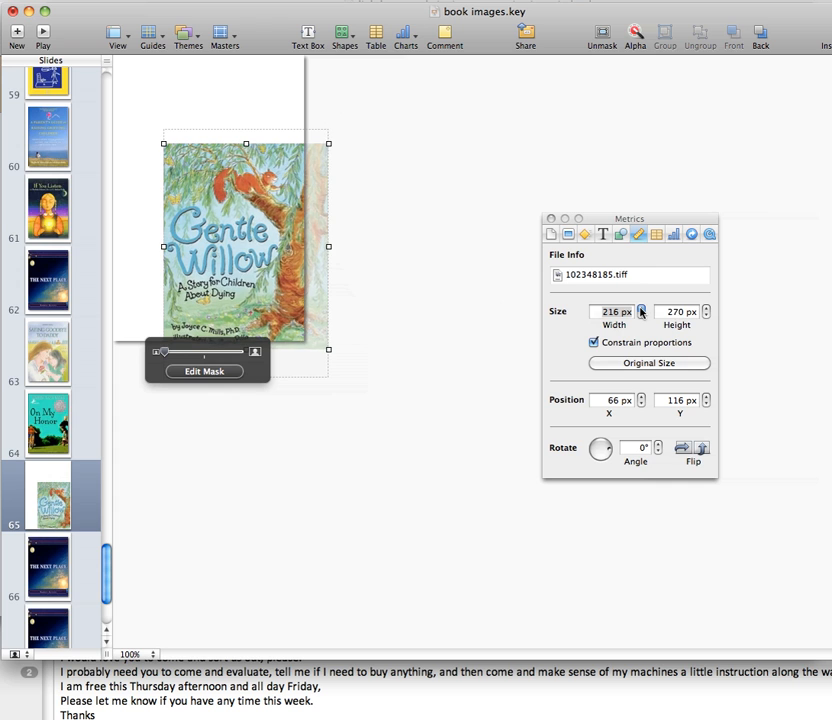
{"action": "left_click", "coordinate": [641, 309]}
{"action": "left_click", "coordinate": [641, 309]}
{"action": "left_click", "coordinate": [641, 309]}
{"action": "left_click", "coordinate": [641, 309]}
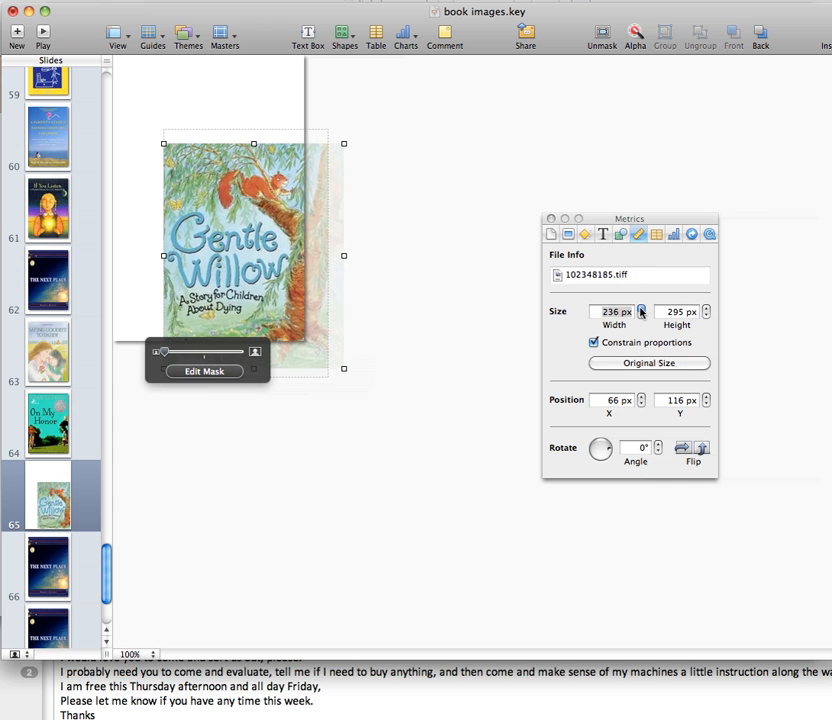
{"action": "left_click", "coordinate": [641, 309]}
{"action": "left_click", "coordinate": [641, 309]}
Set the masked cover image's height to 325 px and move it to about X 44 px, Y 97 px to fill the mask.
{"action": "left_click", "coordinate": [679, 313]}
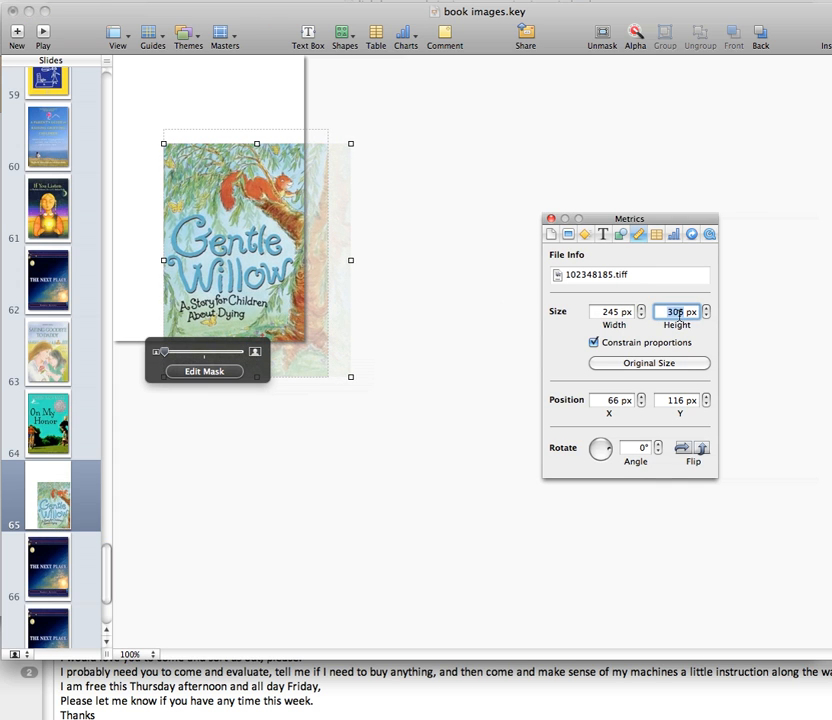
{"action": "type", "text": "325"}
{"action": "key", "text": "Return"}
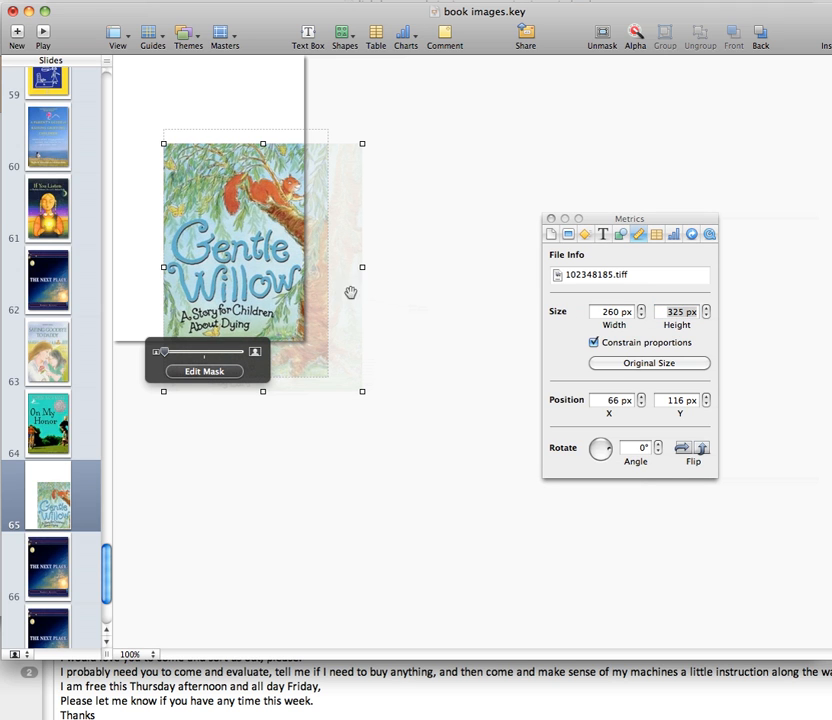
{"action": "left_click_drag", "start_coordinate": [321, 284], "coordinate": [304, 269]}
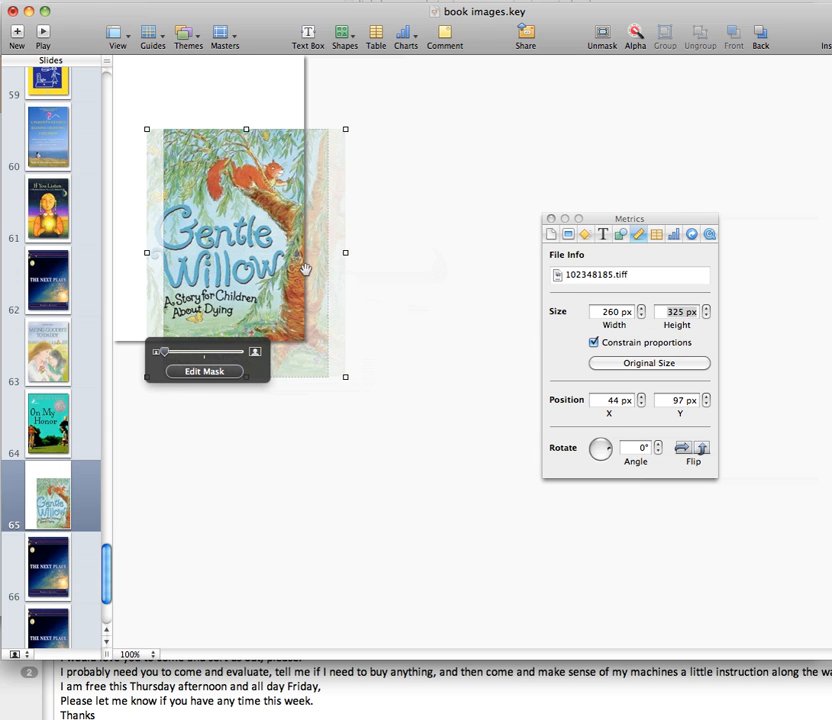
Turn off constrained proportions and narrow the cover image from both sides to about 226 px wide, starting at about X 61 px.
{"action": "left_click", "coordinate": [593, 343]}
{"action": "left_click_drag", "start_coordinate": [345, 253], "coordinate": [332, 253]}
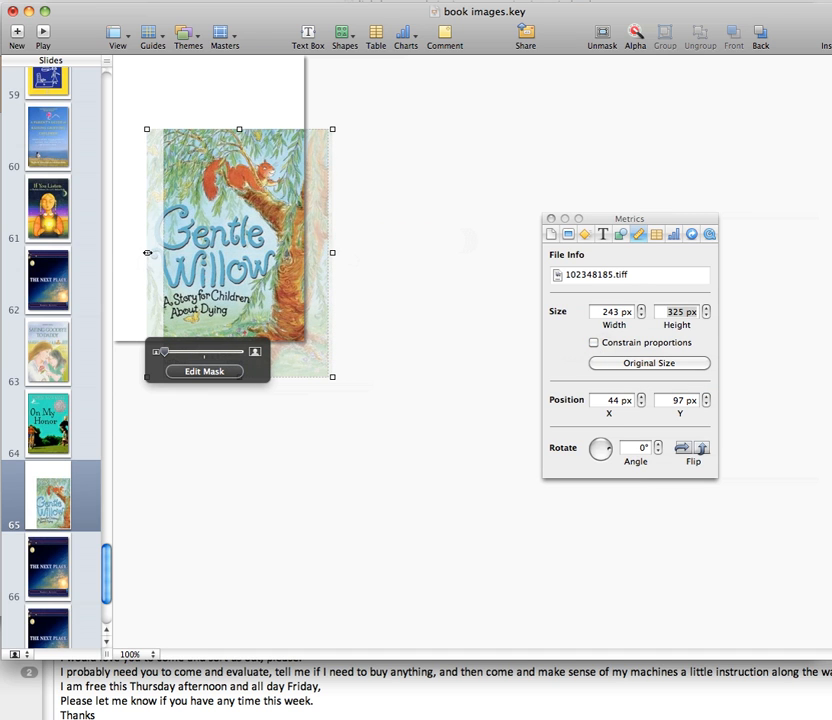
{"action": "left_click_drag", "start_coordinate": [147, 253], "coordinate": [160, 252]}
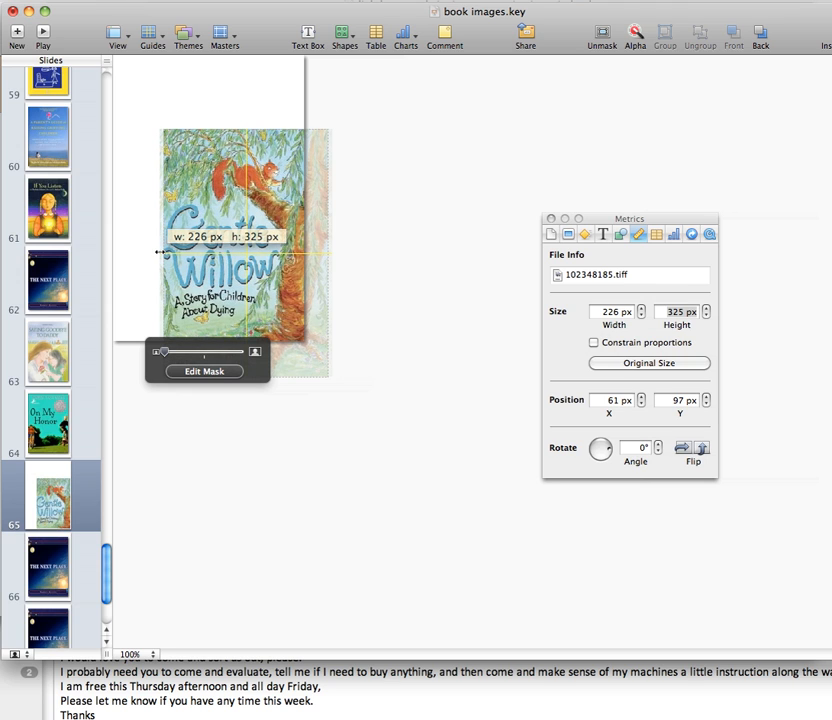
{"action": "left_click_drag", "start_coordinate": [160, 252], "coordinate": [160, 252]}
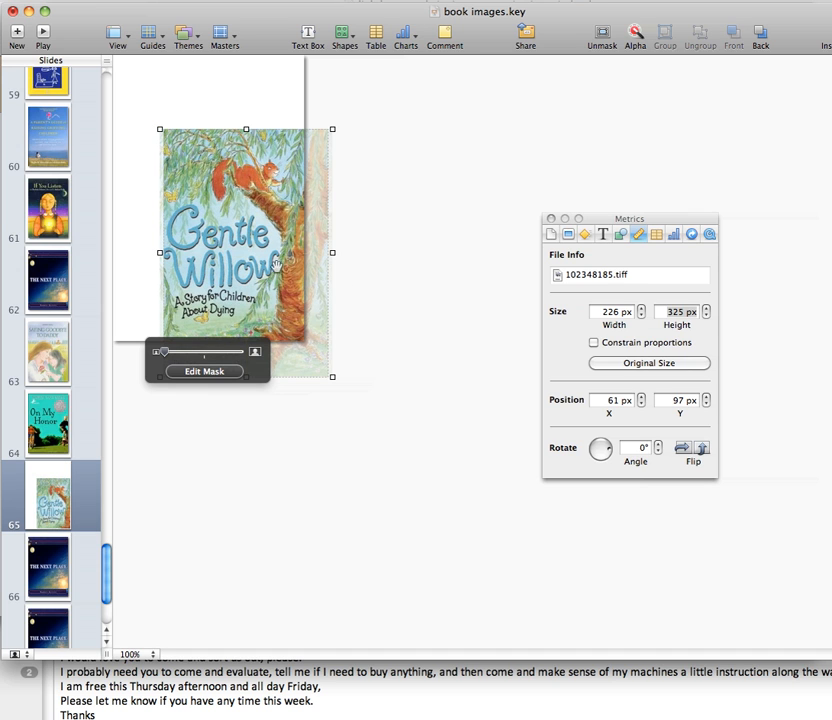
Finish editing the mask, move the masked cover to about X 17 px, Y 25 px on the slide, and turn on its shadow.
{"action": "left_click", "coordinate": [375, 284]}
{"action": "left_click_drag", "start_coordinate": [267, 293], "coordinate": [231, 215]}
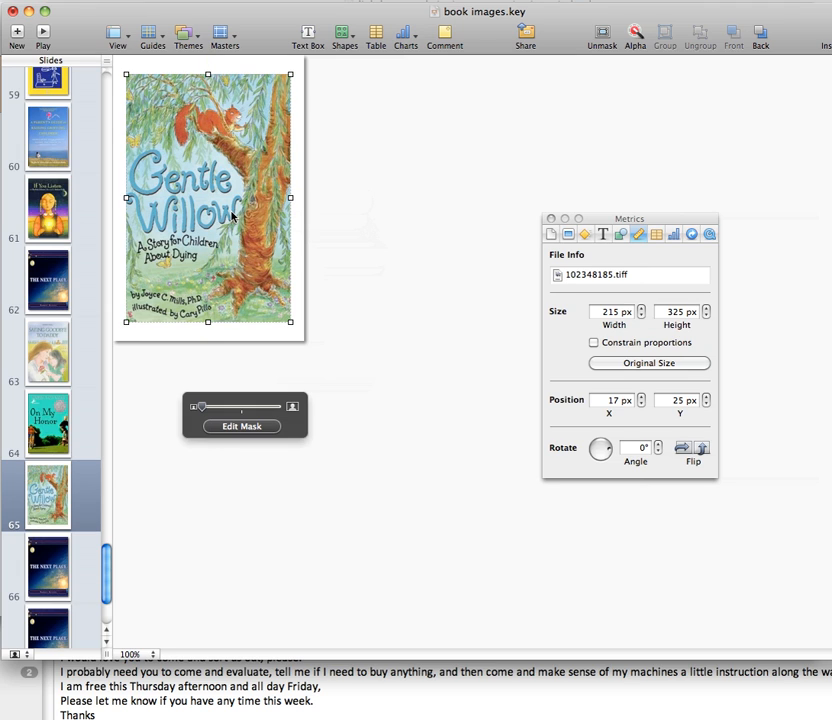
{"action": "left_click", "coordinate": [621, 235]}
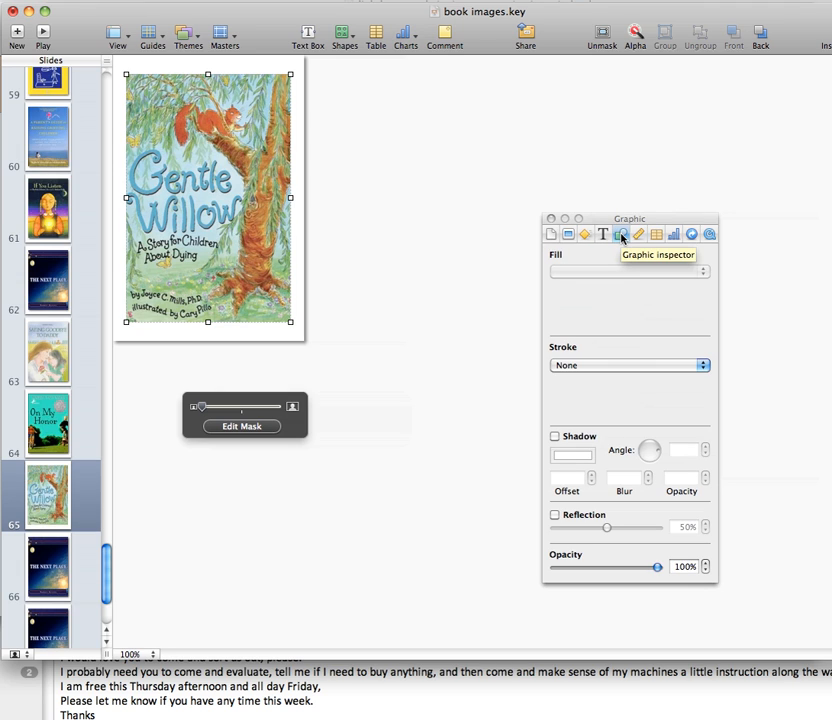
{"action": "left_click", "coordinate": [555, 437]}
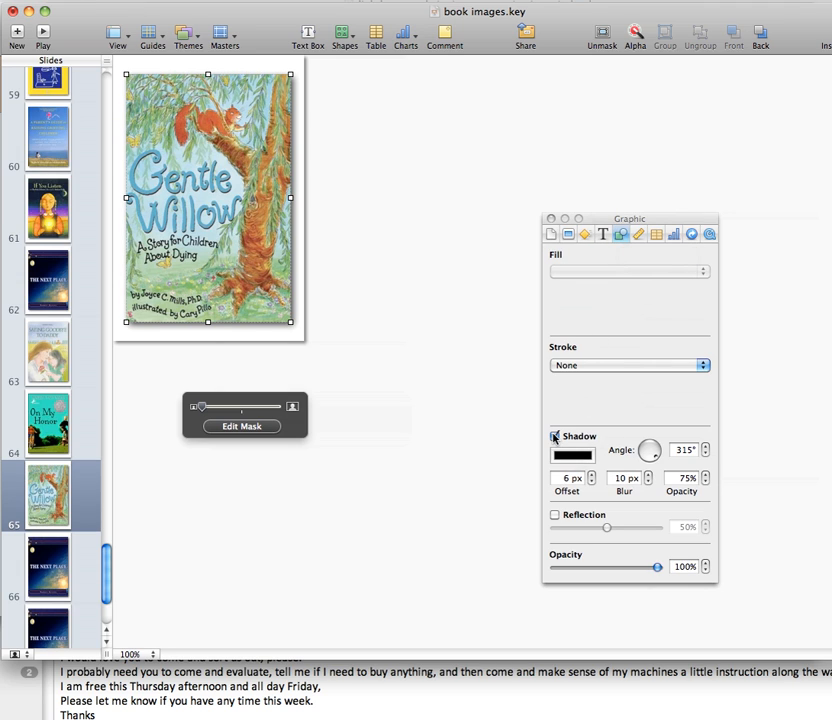
{"action": "left_click", "coordinate": [442, 349]}
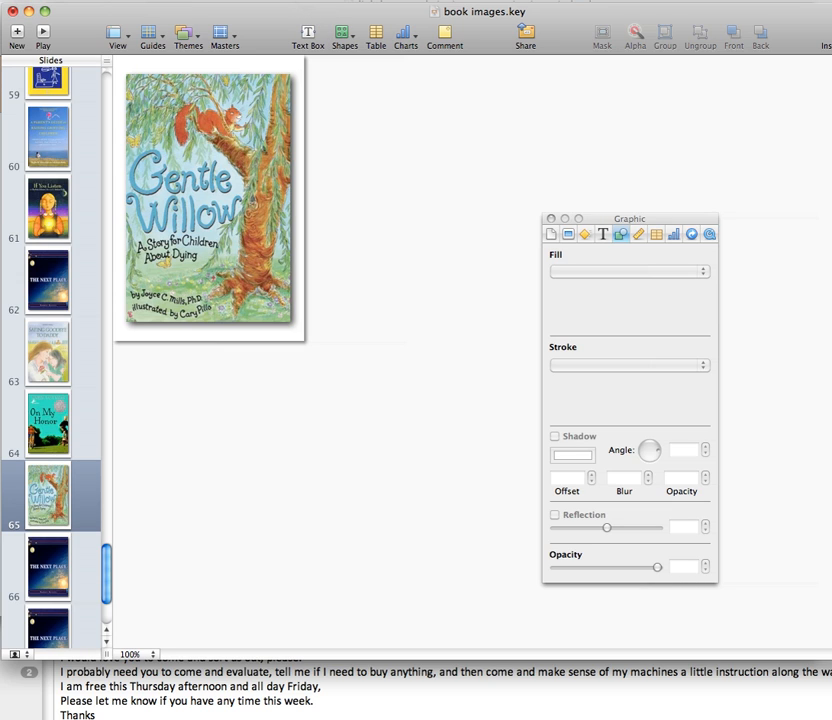
Export all slides as JPEG images at 100% quality named book images into the book images folder, replacing the existing files.
{"action": "left_click", "coordinate": [0, 0]}
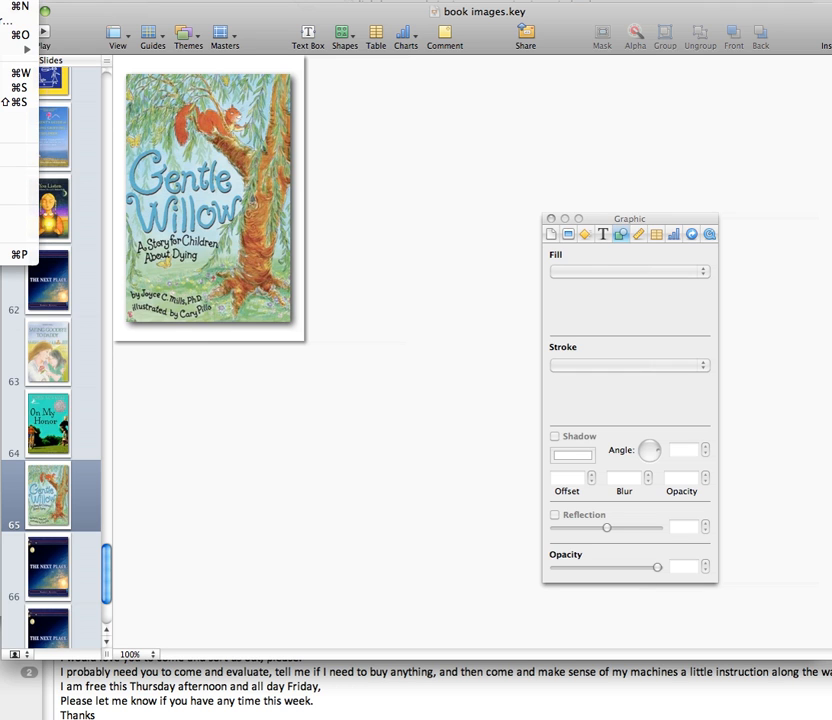
{"action": "left_click", "coordinate": [12, 131]}
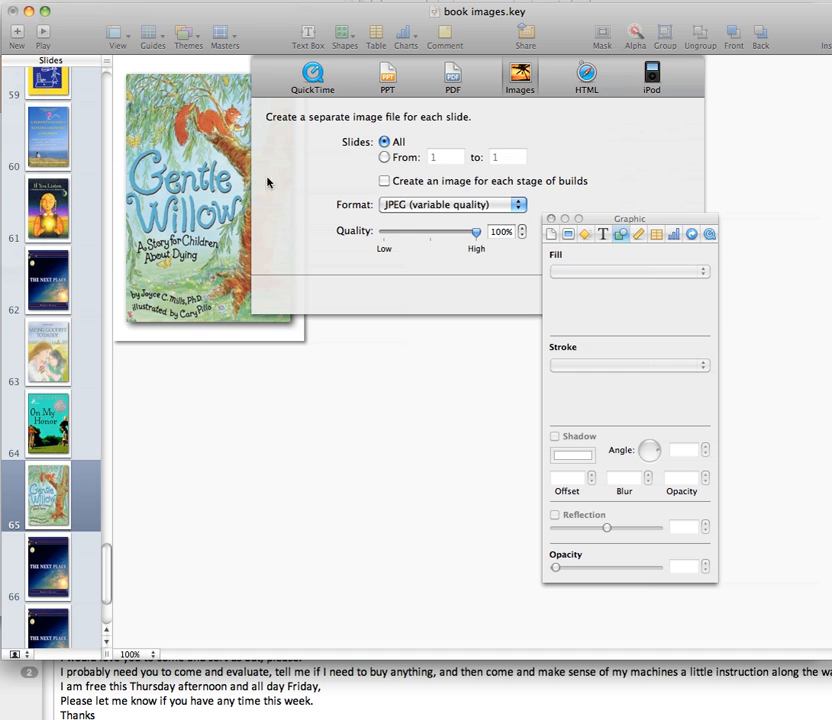
{"action": "left_click_drag", "start_coordinate": [580, 218], "coordinate": [723, 235]}
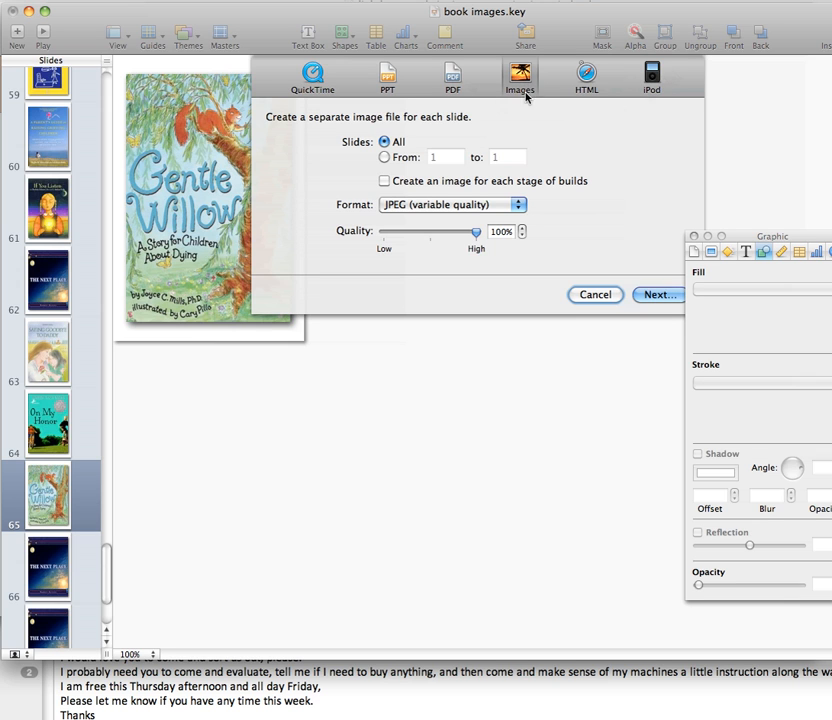
{"action": "left_click", "coordinate": [651, 296]}
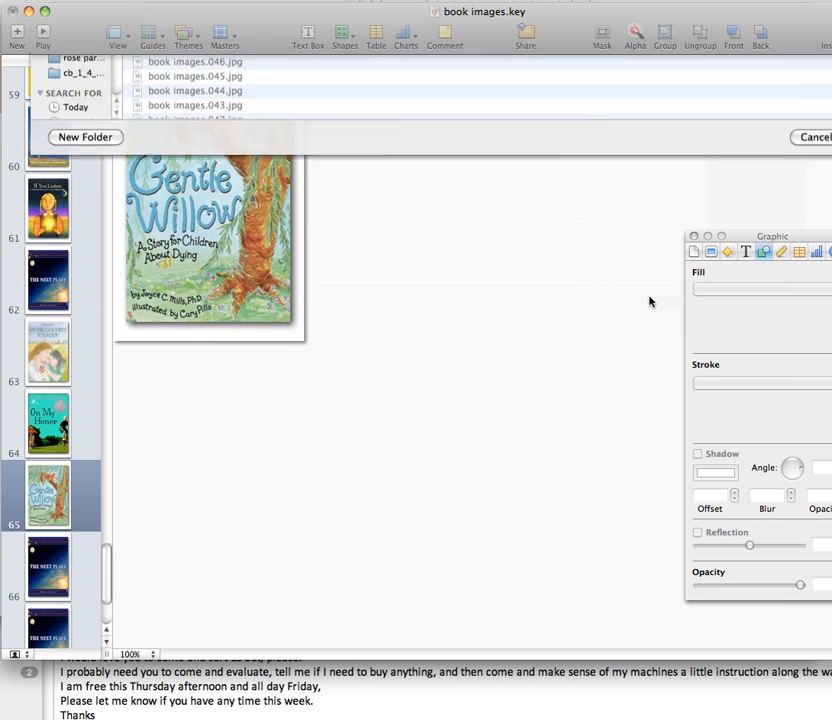
{"action": "left_click", "coordinate": [694, 237]}
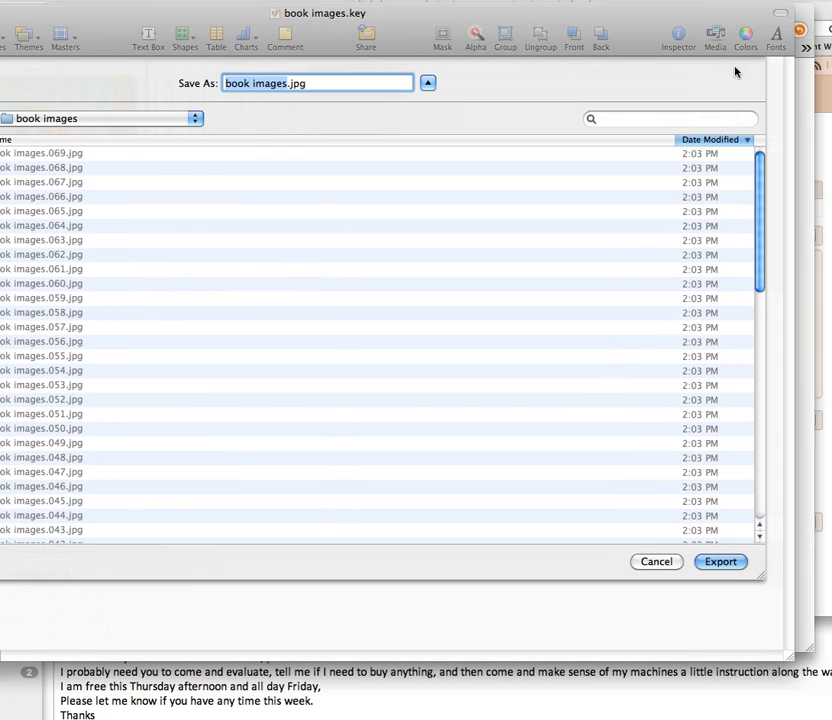
{"action": "left_click", "coordinate": [722, 562]}
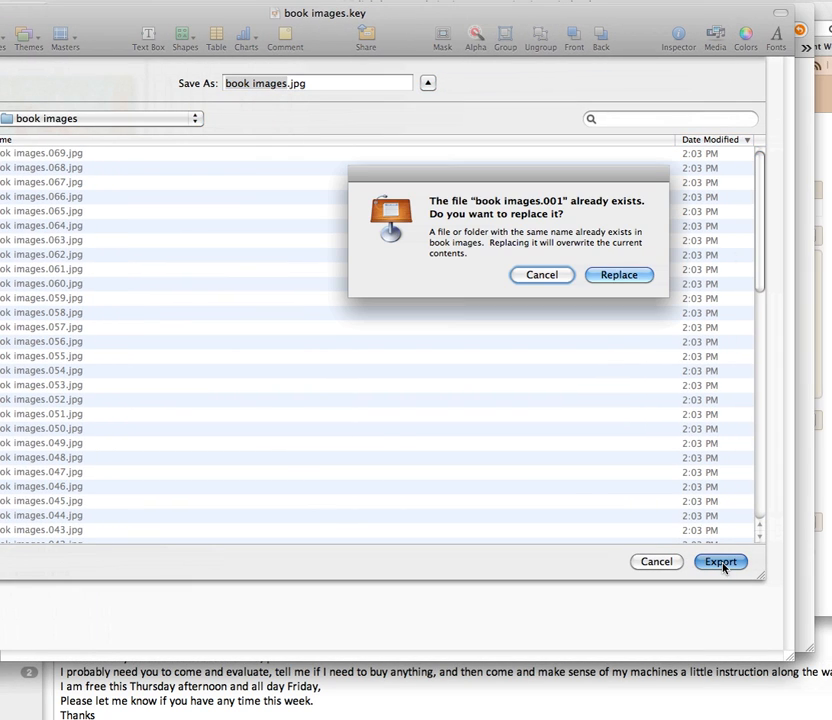
{"action": "left_click", "coordinate": [618, 277]}
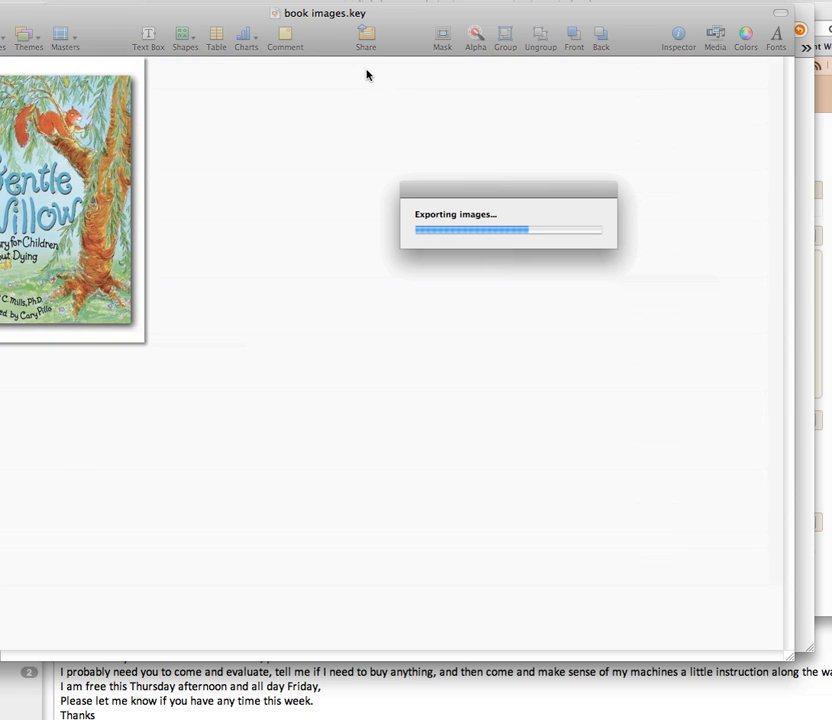
Switch to Finder and open the book images folder inside the lighthouse folder under clients.
{"action": "left_click_drag", "start_coordinate": [403, 24], "coordinate": [470, 25]}
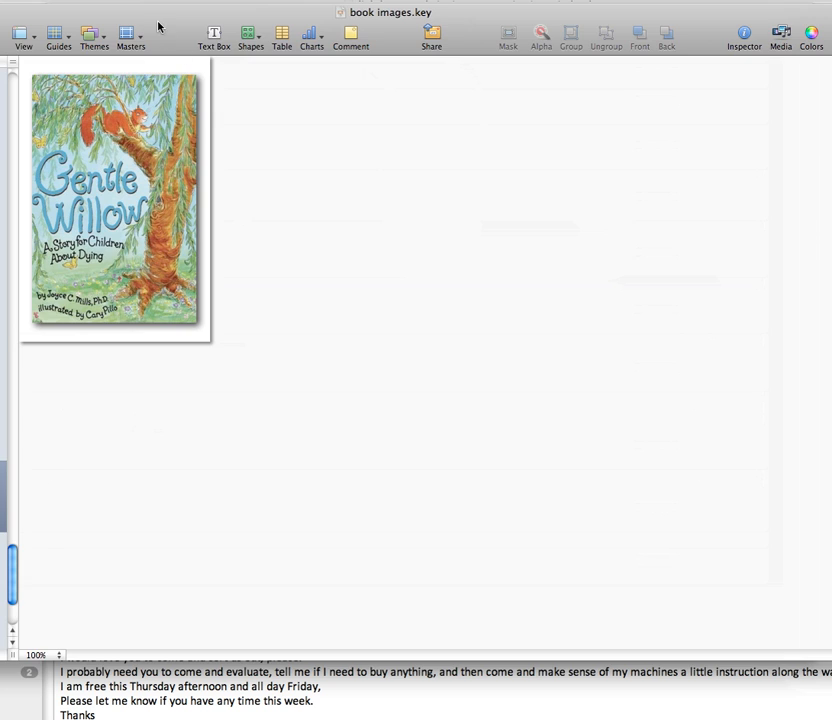
{"action": "left_click_drag", "start_coordinate": [160, 24], "coordinate": [245, 27]}
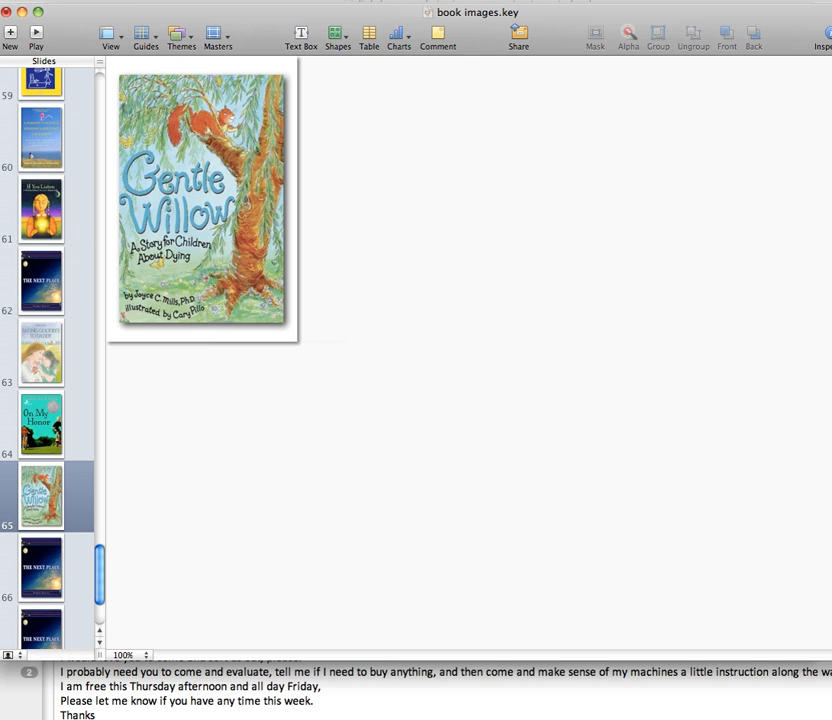
{"action": "key", "text": "super+Tab"}
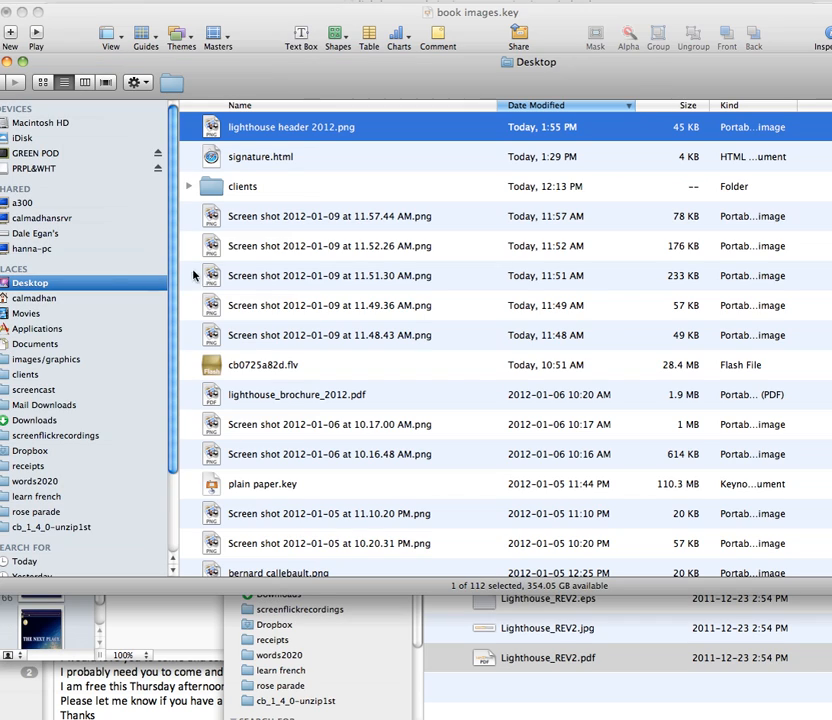
{"action": "left_click", "coordinate": [236, 190]}
{"action": "double_click", "coordinate": [236, 190]}
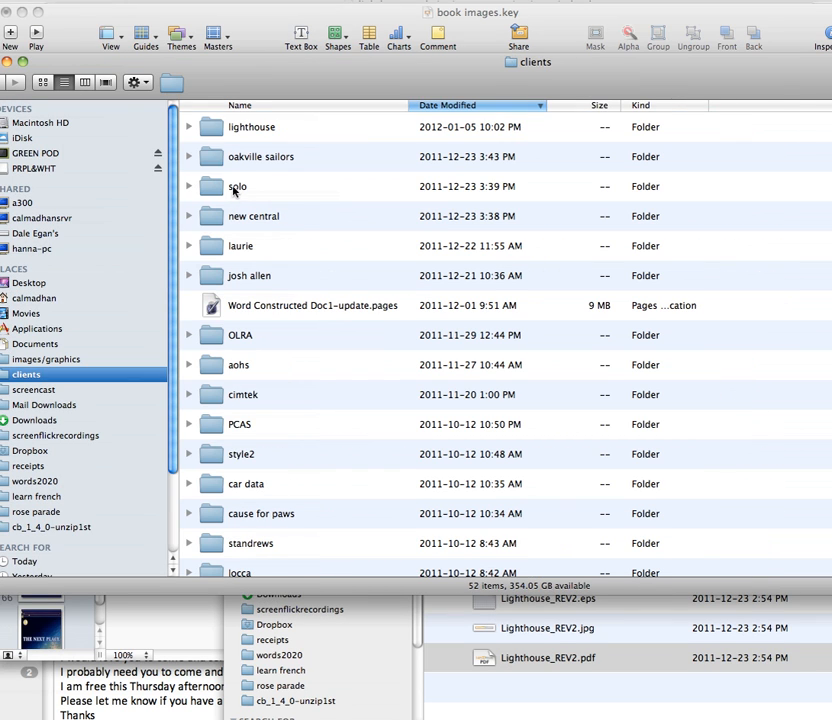
{"action": "double_click", "coordinate": [213, 130]}
{"action": "double_click", "coordinate": [214, 188]}
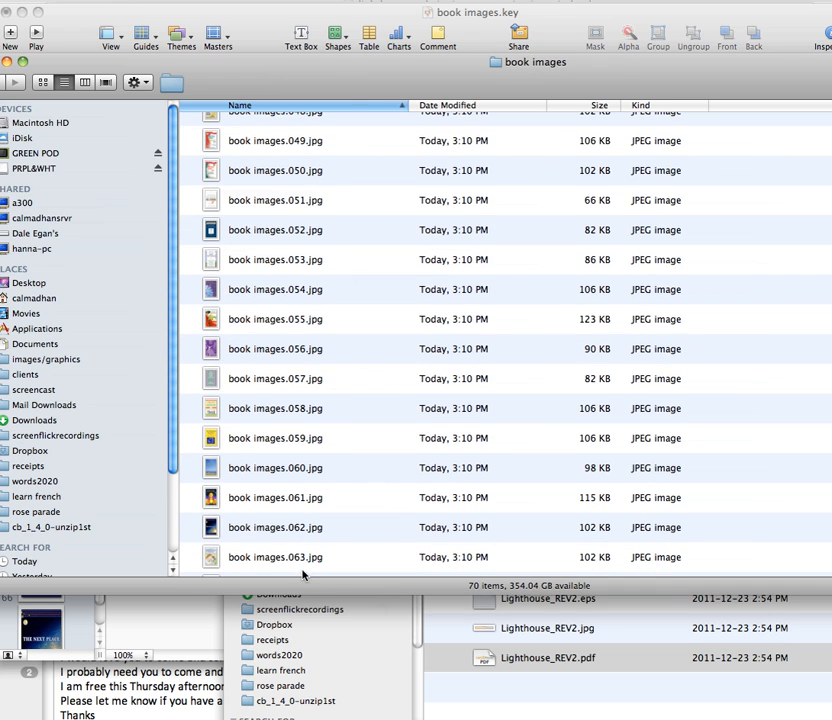
Open the exported book images.065.jpg for viewing and bring its preview window fully into view.
{"action": "scroll", "coordinate": [310, 556], "scroll_direction": "down", "scroll_amount": 2}
{"action": "scroll", "coordinate": [297, 568], "scroll_direction": "down", "scroll_amount": 2}
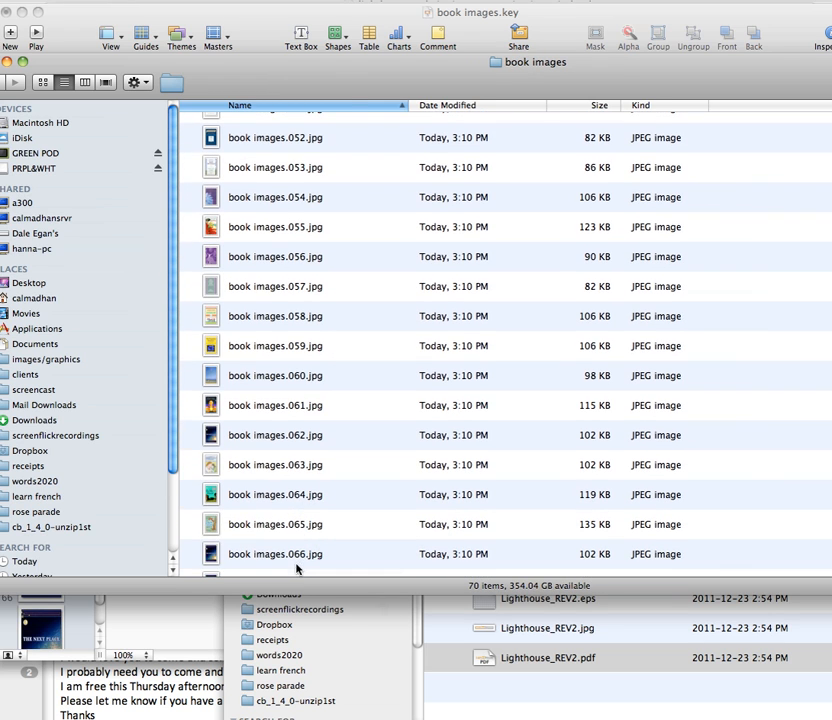
{"action": "left_click", "coordinate": [292, 528]}
{"action": "key", "text": "space"}
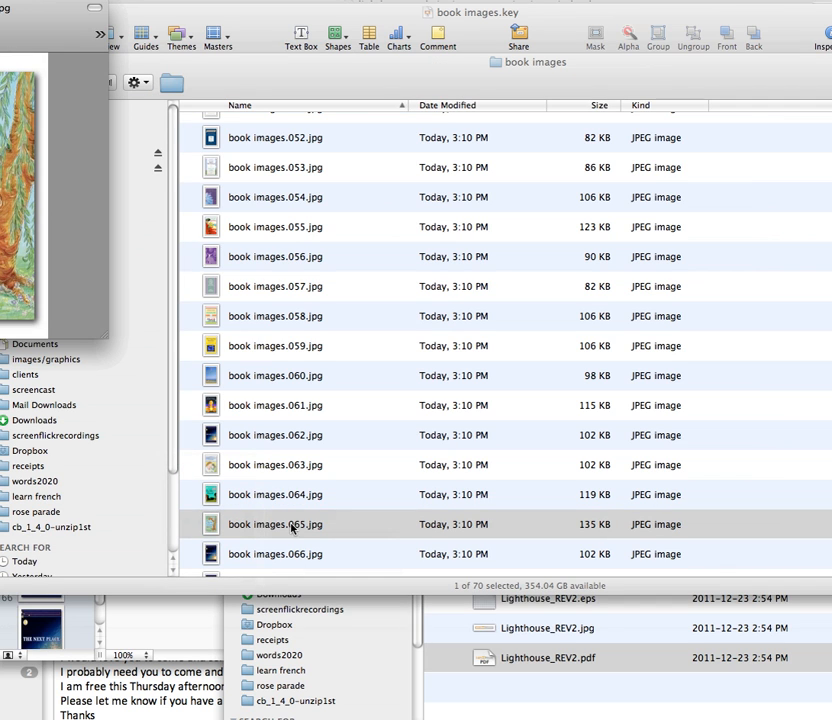
{"action": "left_click_drag", "start_coordinate": [0, 22], "coordinate": [241, 69]}
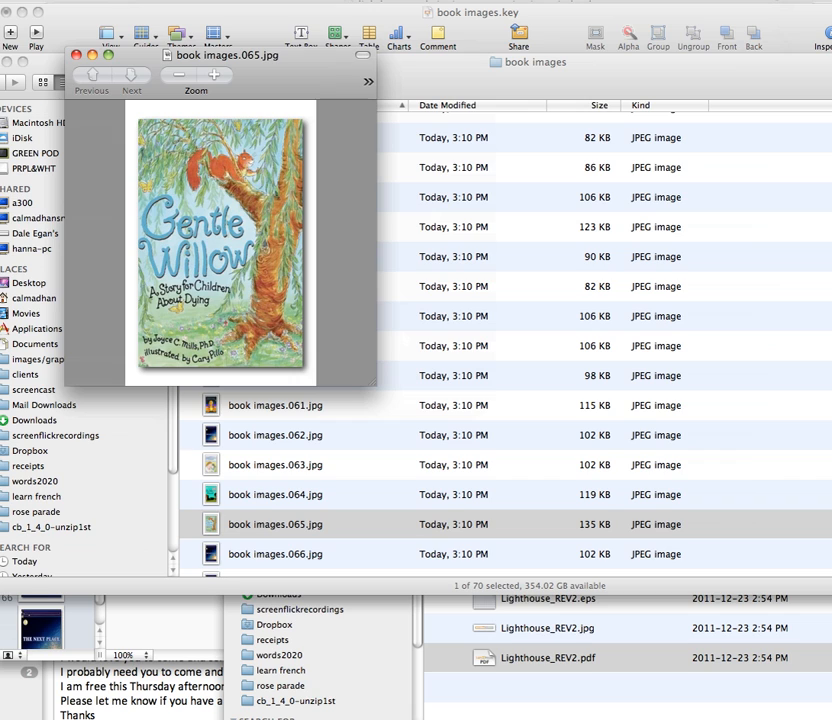
{"action": "left_click", "coordinate": [772, 0]}
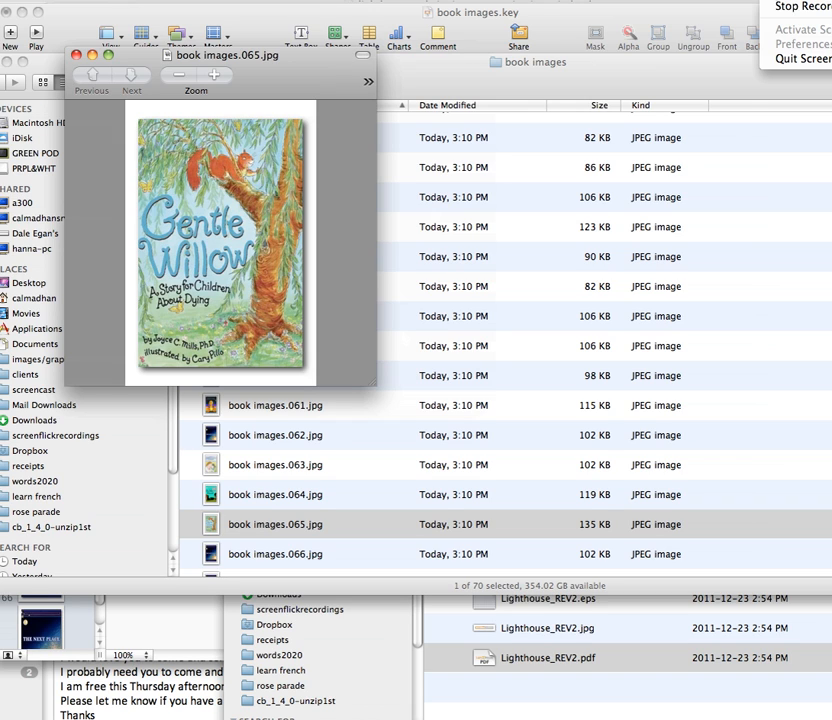